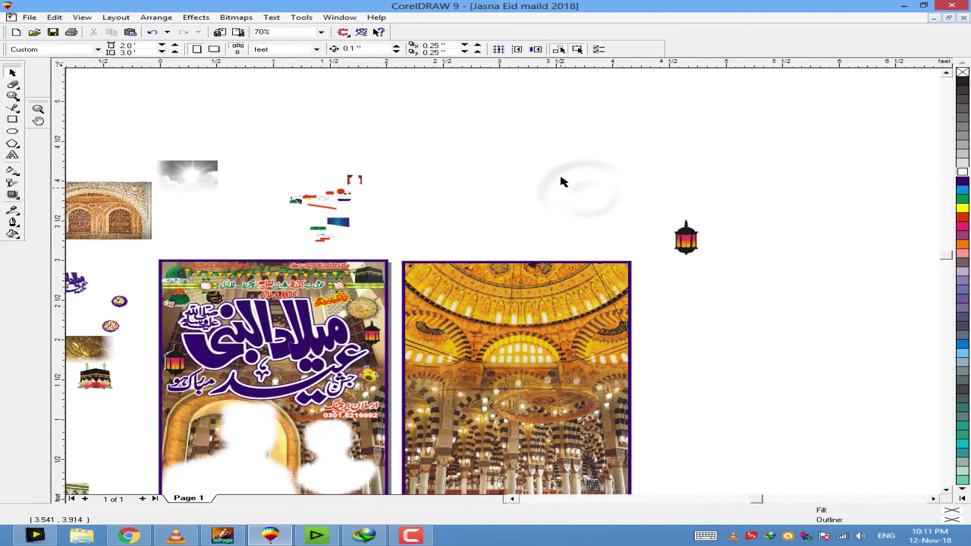
Place the green dome picture in the upper-left corner of the mosque background at about 103% scale
scroll(581, 207, down, 2)
scroll(582, 197, up, 4)
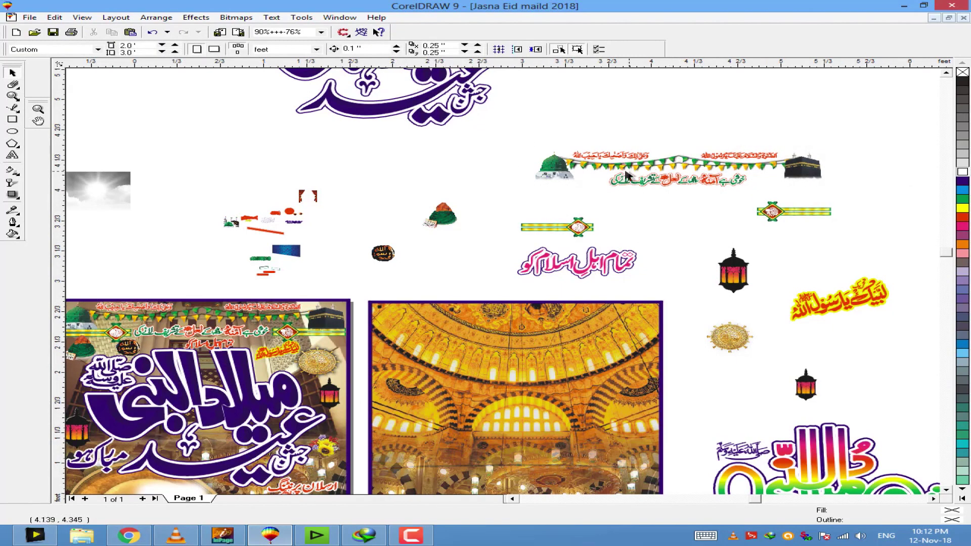
scroll(627, 175, down, 1)
drag(576, 159, 434, 295)
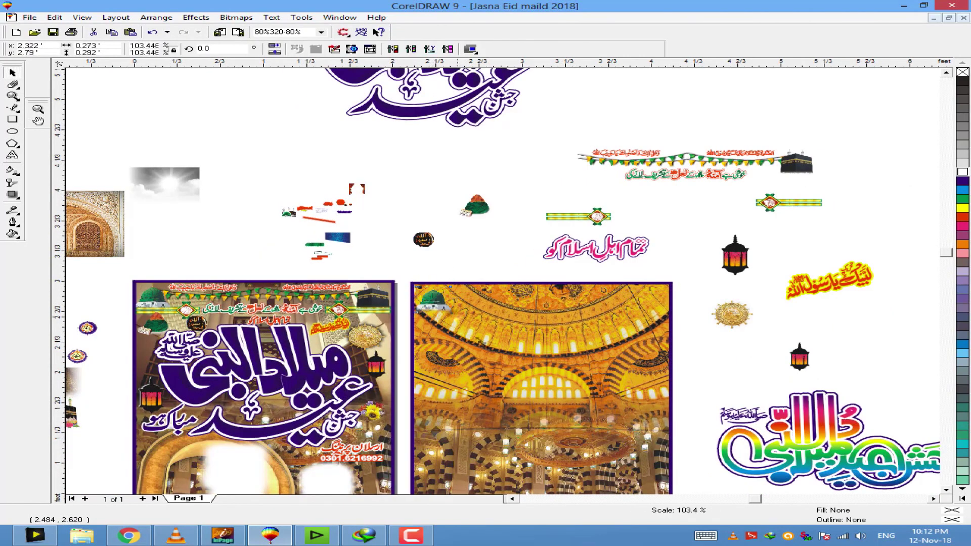
Enlarge the green dome and Kaaba pictures together to about 105% and place the Kaaba in the background's upper-right corner
drag(486, 318, 506, 323)
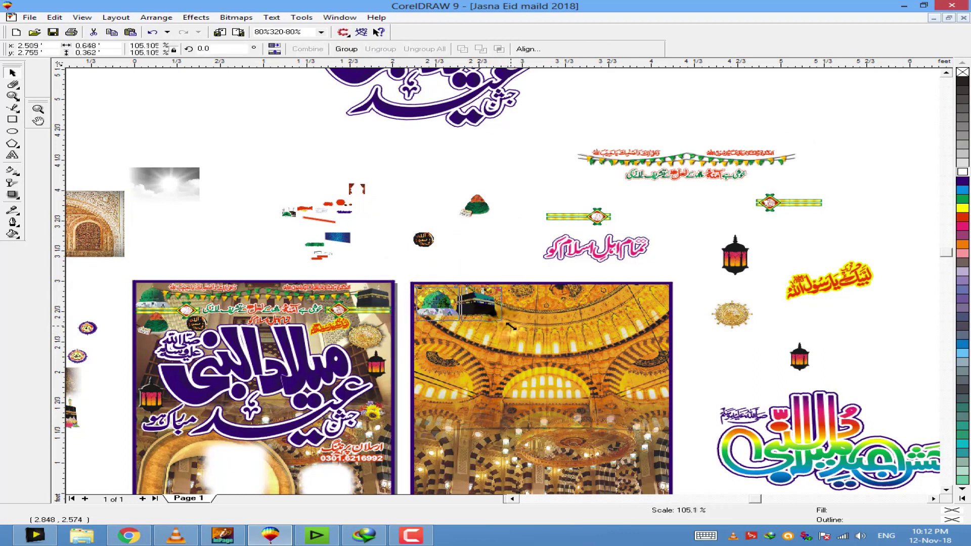
click(475, 305)
shift+click(439, 304)
scroll(564, 330, up, 2)
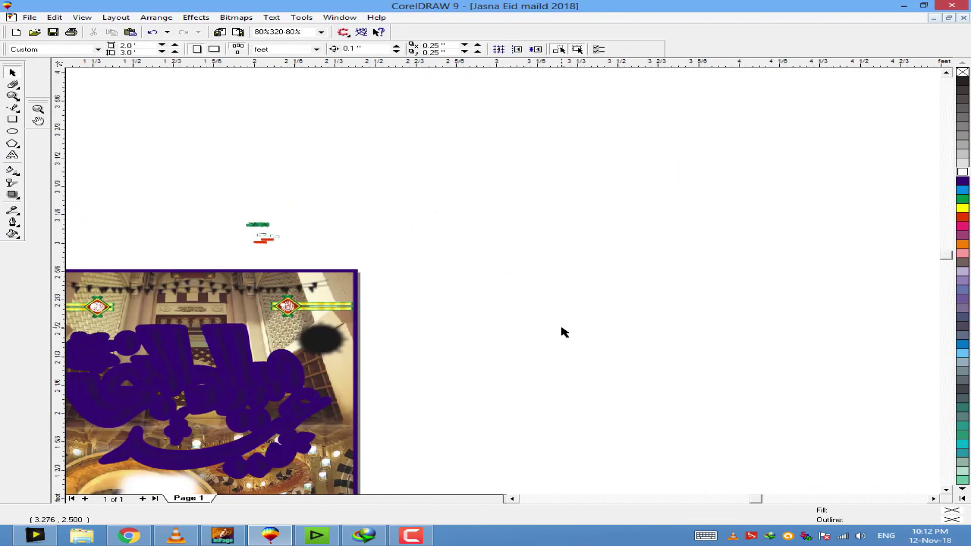
click(283, 245)
scroll(638, 177, down, 2)
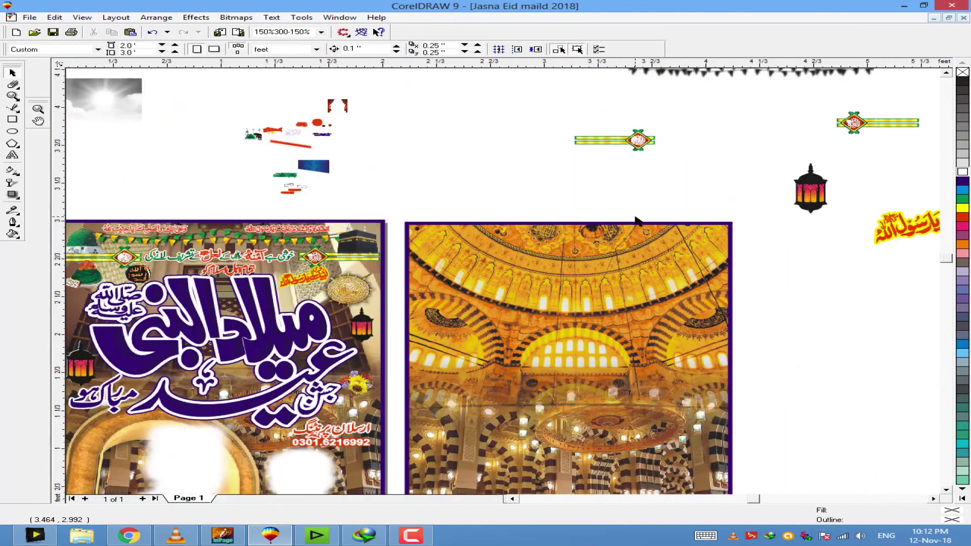
scroll(744, 189, down, 1)
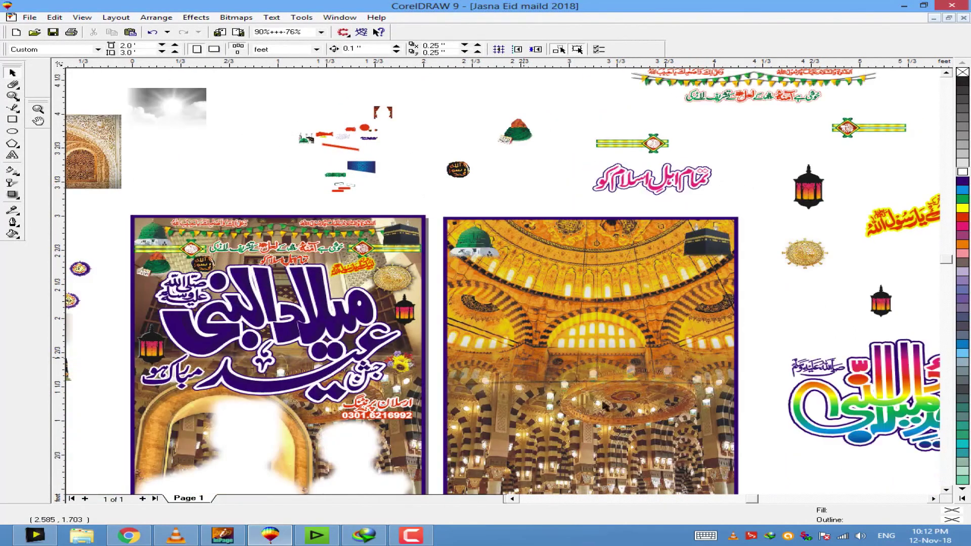
Move the two small round calligraphy medallions from beside the finished poster to just above the mosque background
drag(99, 284, 138, 317)
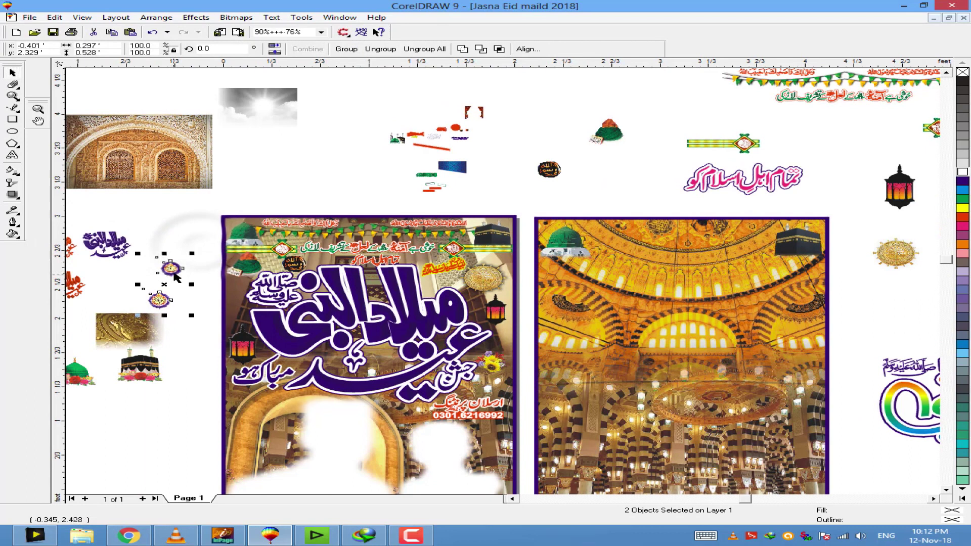
scroll(829, 201, up, 2)
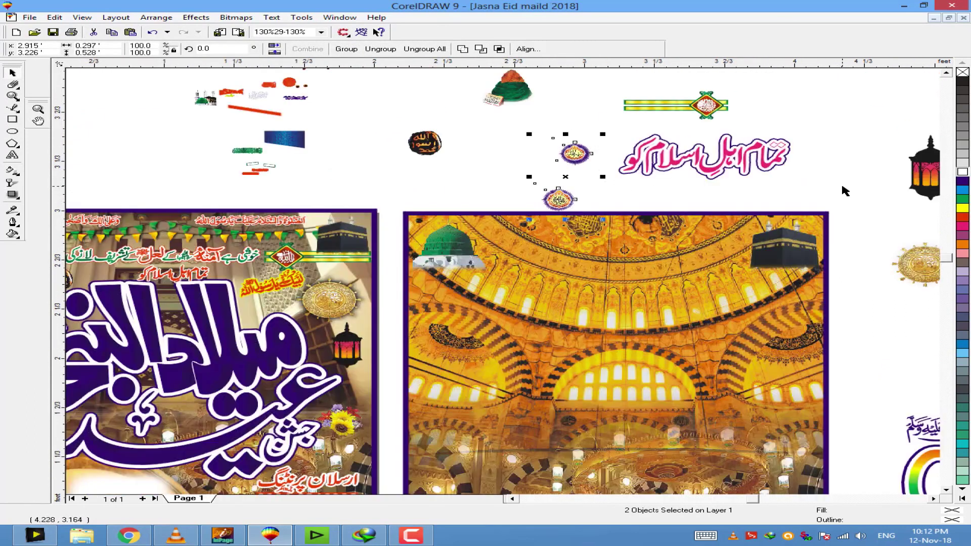
scroll(550, 257, down, 1)
click(804, 124)
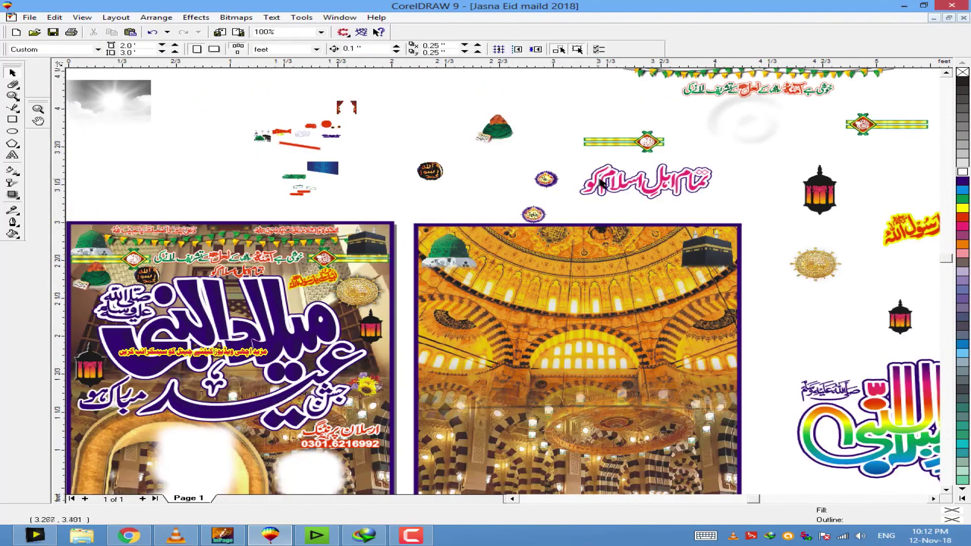
Try enlarging the two round calligraphy medallions to about 0.36 ft and placing one beside the Kaaba picture
drag(548, 180, 648, 252)
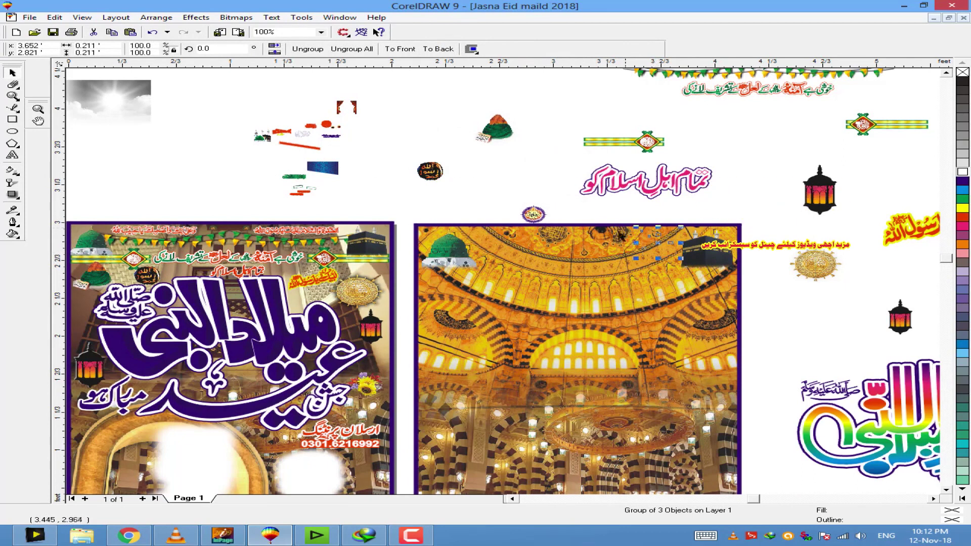
shift+click(533, 215)
click(12, 96)
drag(382, 144, 792, 336)
click(12, 73)
drag(408, 148, 434, 212)
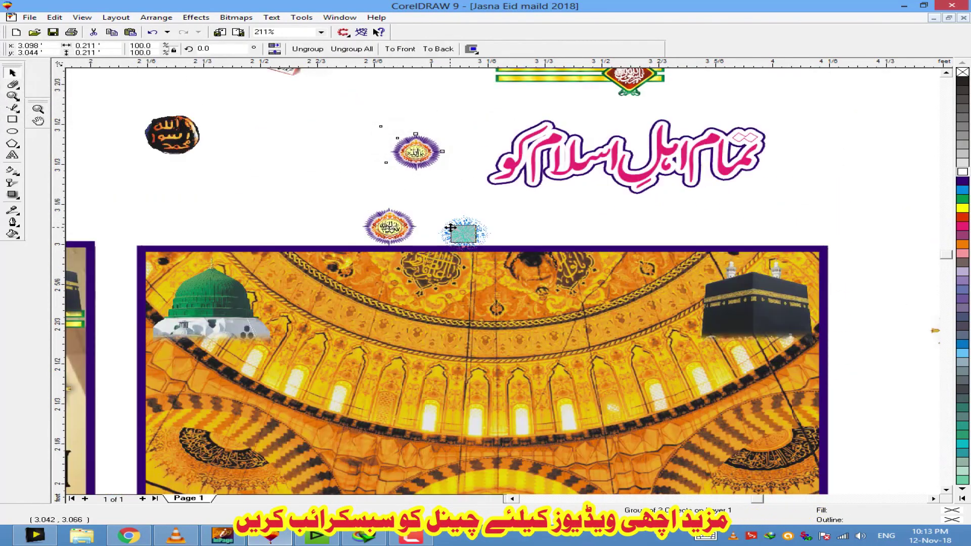
drag(600, 176, 606, 161)
drag(544, 226, 673, 313)
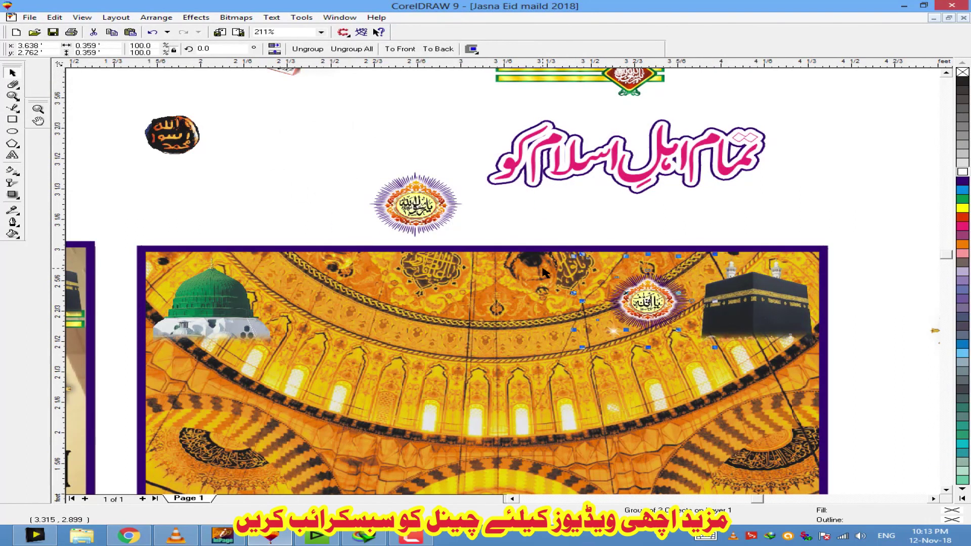
Undo the moving and enlarging of the two round calligraphy medallions
scroll(543, 274, down, 5)
key(ctrl+z)
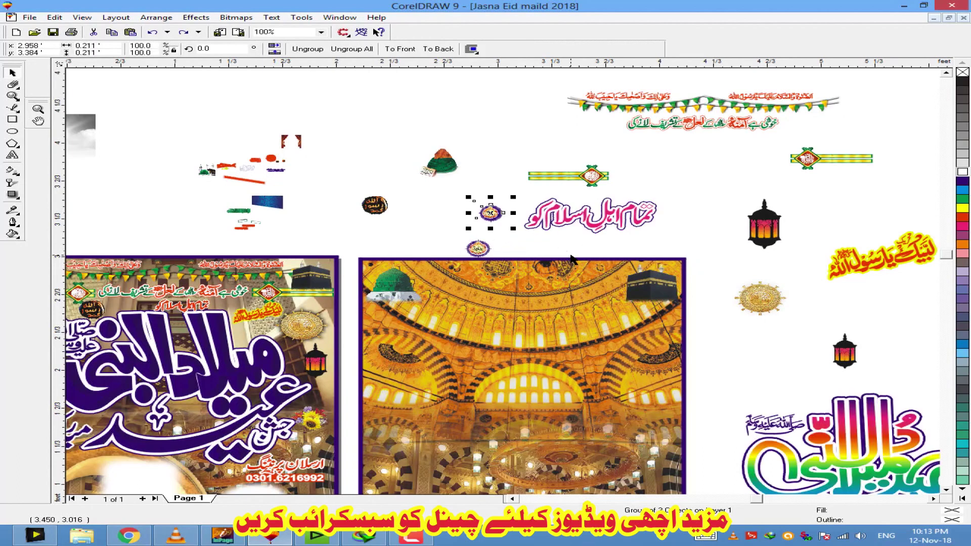
click(686, 212)
scroll(685, 213, down, 1)
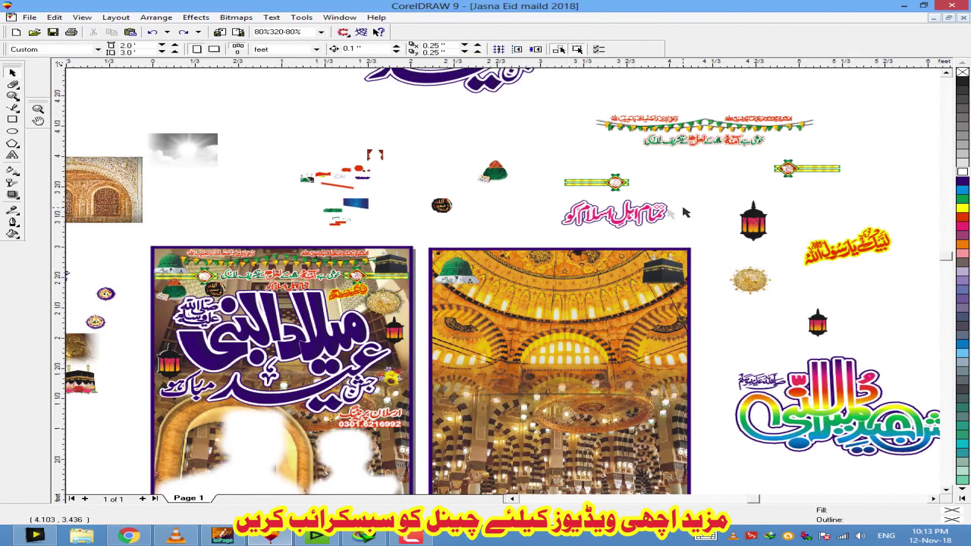
Take the two small green calligraphy banners from the spare artwork, enlarge them and put them above the mosque background
click(13, 96)
drag(322, 189, 410, 246)
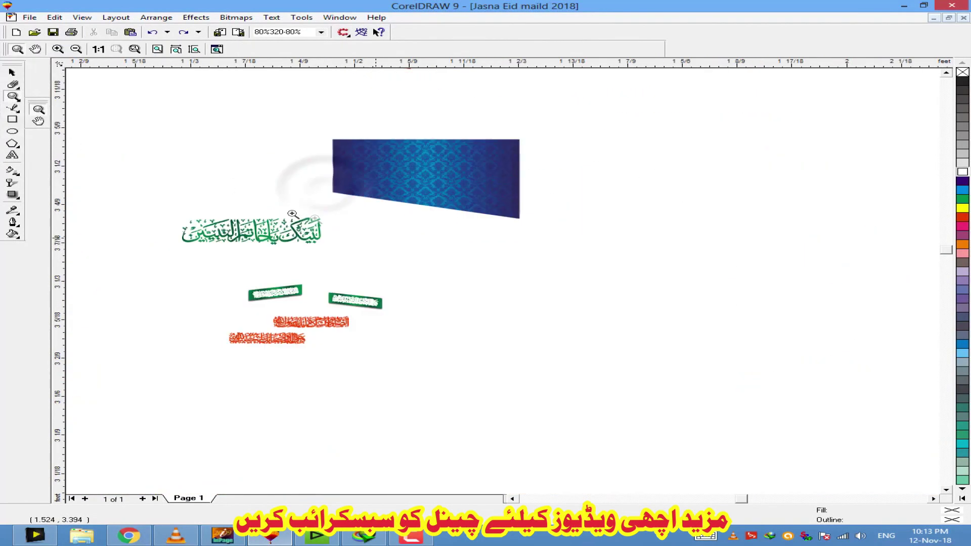
click(12, 72)
click(356, 300)
shift+click(285, 295)
click(386, 275)
scroll(248, 313, down, 1)
drag(224, 274, 397, 311)
scroll(248, 293, down, 3)
scroll(252, 296, down, 5)
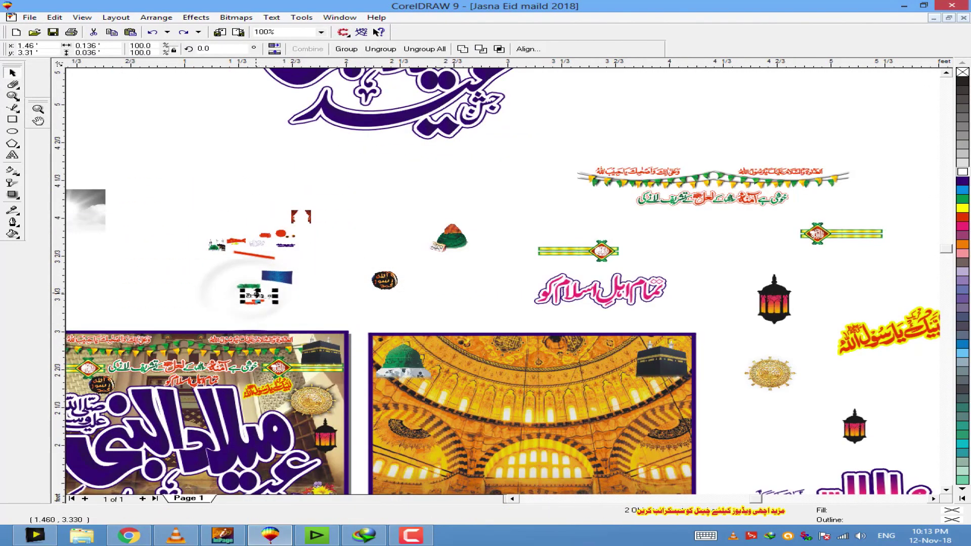
click(582, 321)
scroll(710, 311, up, 1)
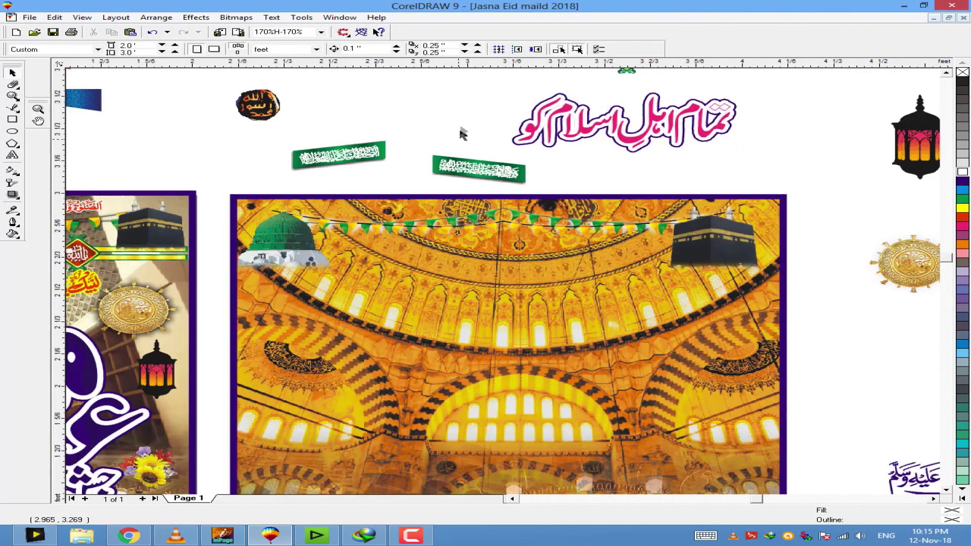
Place the two green banners below the bunting, one beside the green dome and one beside the Kaaba
drag(388, 251, 449, 261)
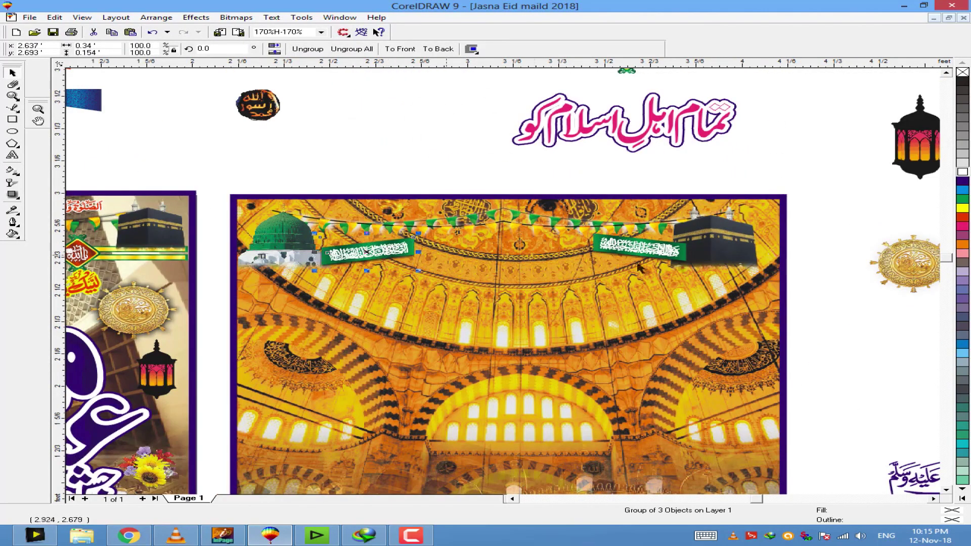
click(361, 135)
click(322, 242)
click(357, 150)
scroll(658, 261, up, 2)
Nudge the green banner beside the Kaaba slightly to the left to fine-tune its position
click(639, 234)
key(Left)
key(Left)
key(Left)
key(Left)
key(Left)
key(Left)
key(Left)
scroll(734, 223, down, 2)
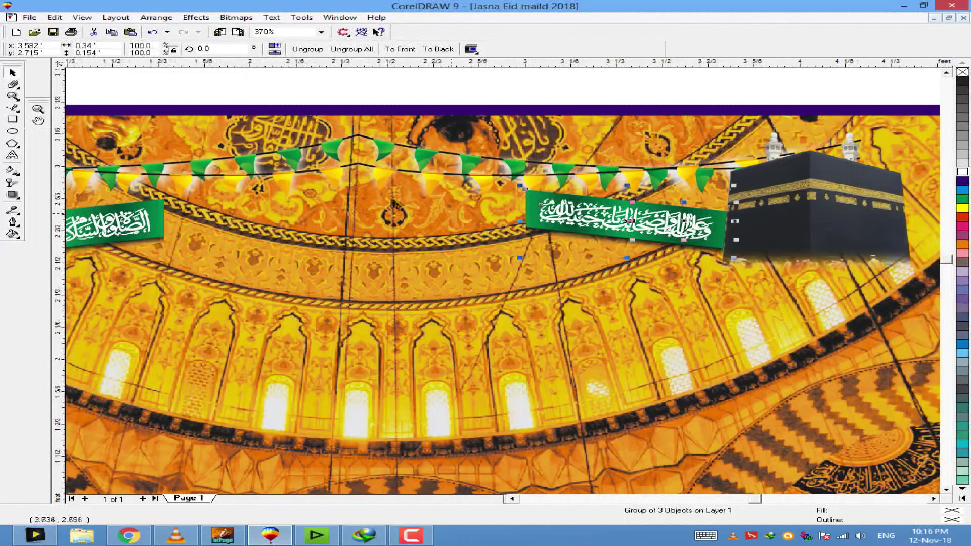
Try nudging the green banner beside the dome sideways
scroll(397, 205, down, 3)
scroll(365, 234, up, 4)
click(473, 230)
key(Left)
key(Left)
key(Right)
key(Right)
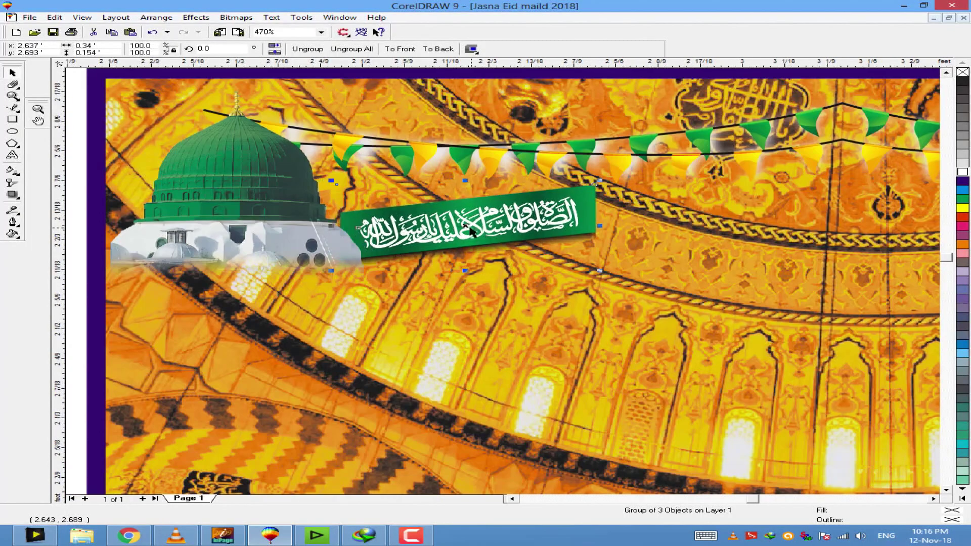
Reshape the left end of the green banner so it extends toward the dome, and group the banner's three objects
click(13, 84)
click(344, 218)
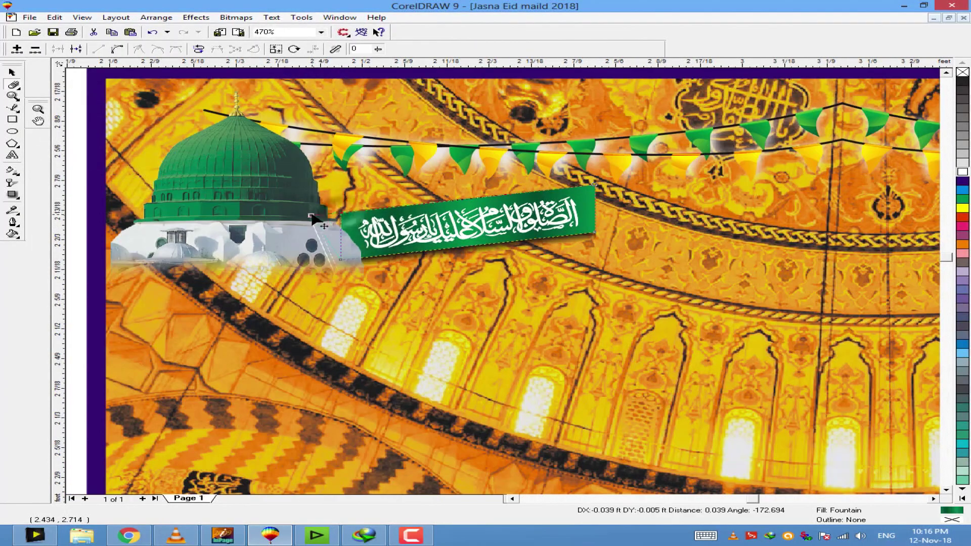
click(13, 73)
scroll(455, 228, down, 2)
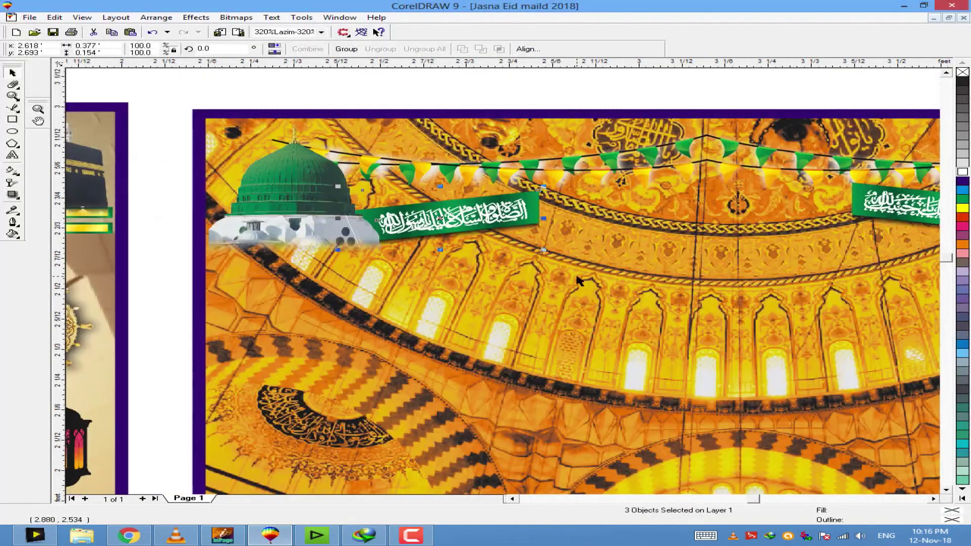
key(ctrl+g)
scroll(567, 274, down, 3)
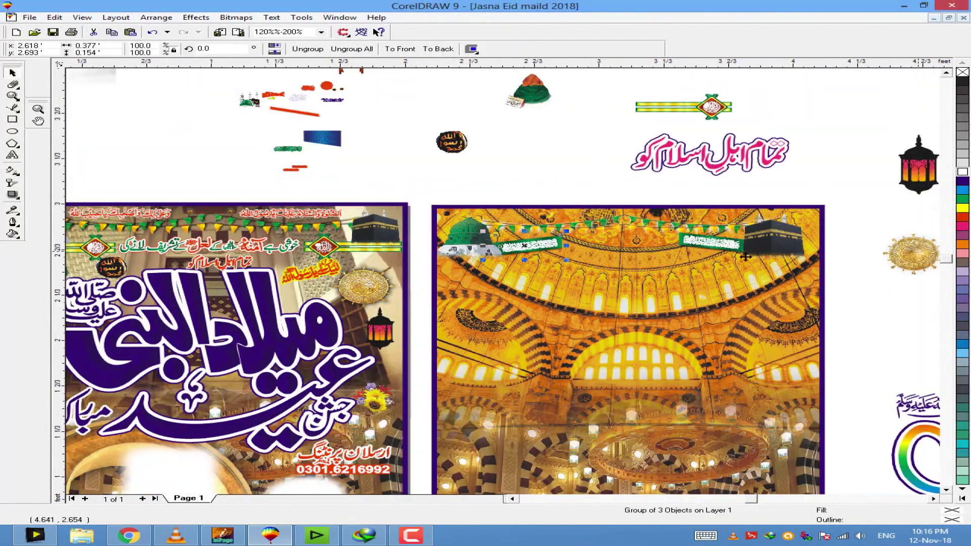
Position the gold calligraphy medallion centrally below the bunting and enlarge it to about 0.49 by 0.475 ft
scroll(627, 253, up, 5)
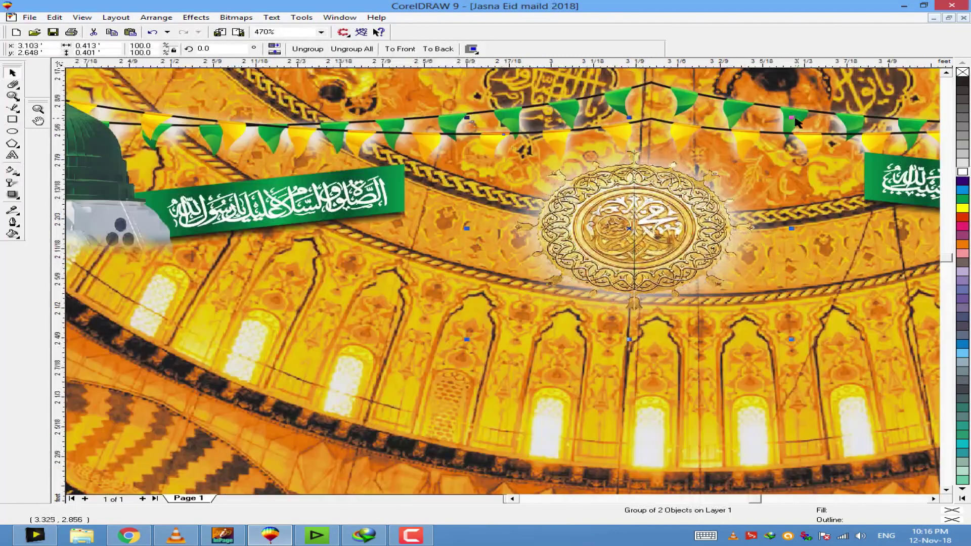
drag(657, 218, 656, 199)
drag(803, 331, 816, 340)
click(610, 213)
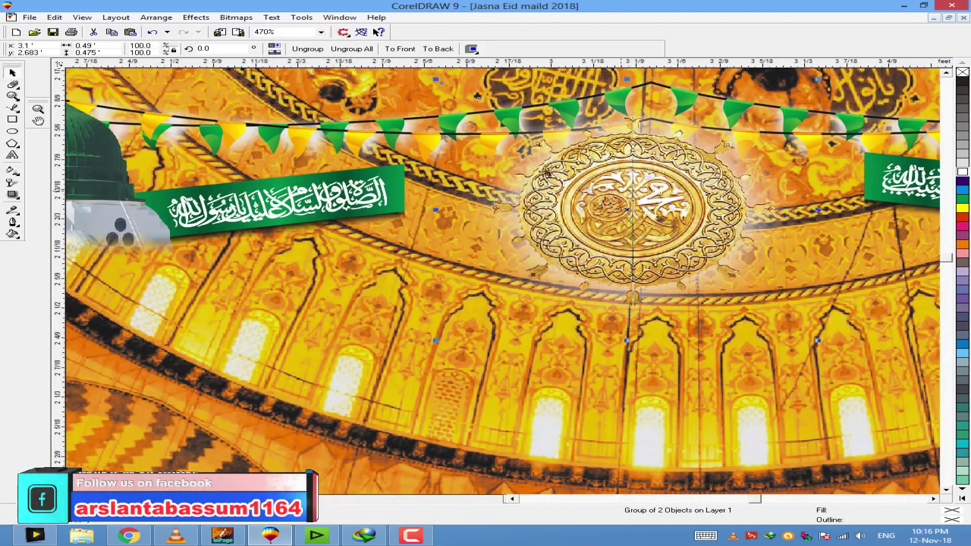
Ungroup the gold medallion, enlarge its white glow to about 0.57 ft wide and centre the two on each other
click(308, 49)
drag(646, 205, 611, 396)
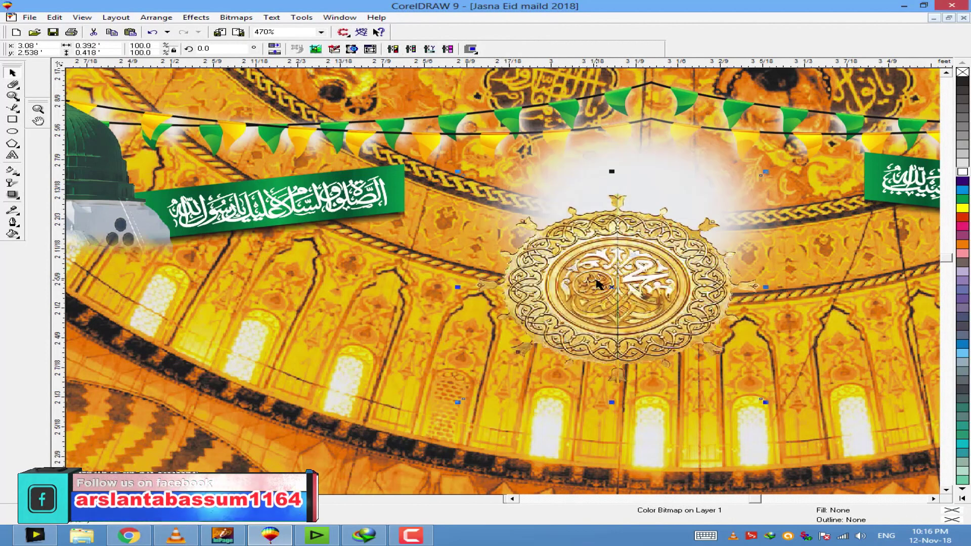
click(625, 164)
drag(815, 339, 845, 359)
click(628, 411)
shift+click(656, 200)
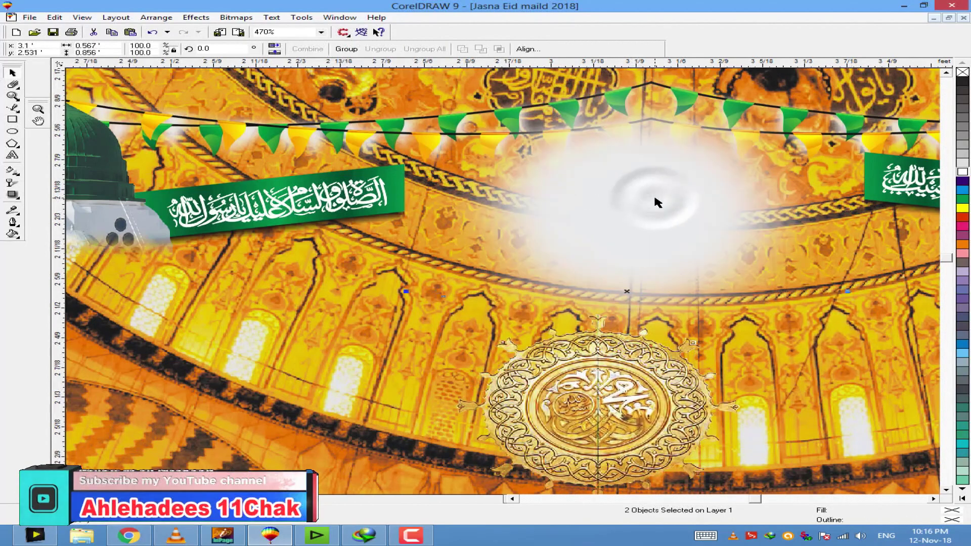
key(c)
key(e)
scroll(559, 357, down, 3)
click(581, 82)
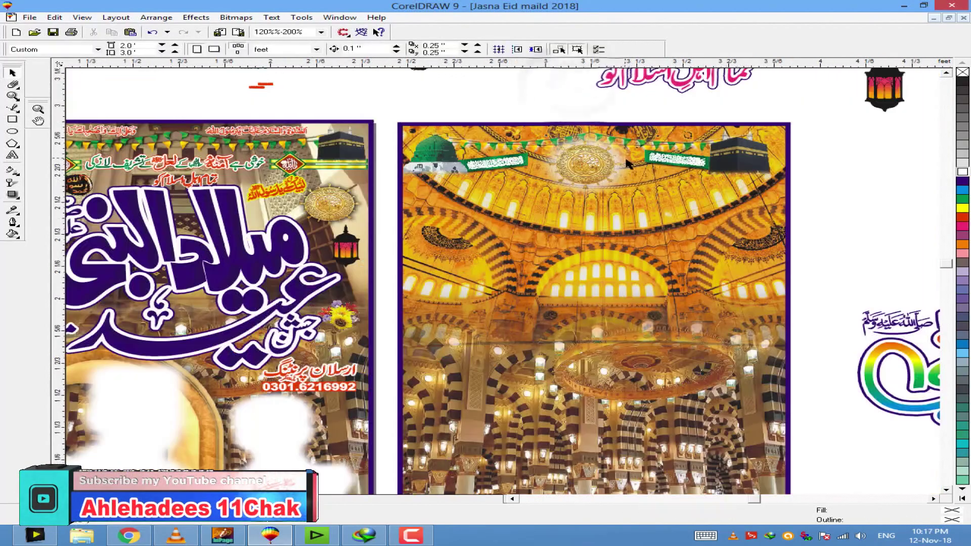
Realign the gold medallion with the centre of its white glow and group the two objects
scroll(604, 194, up, 1)
click(592, 174)
drag(592, 175, 562, 180)
click(602, 168)
key(e)
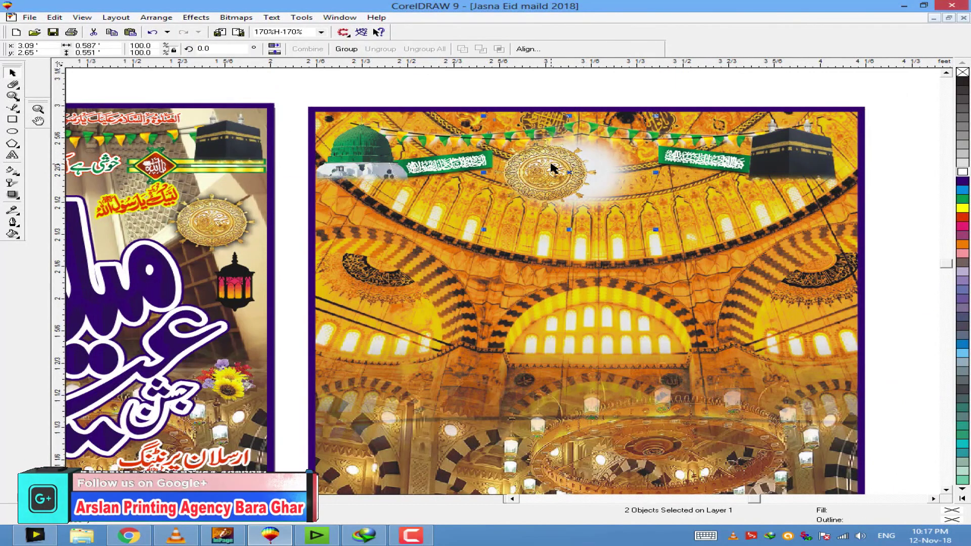
key(c)
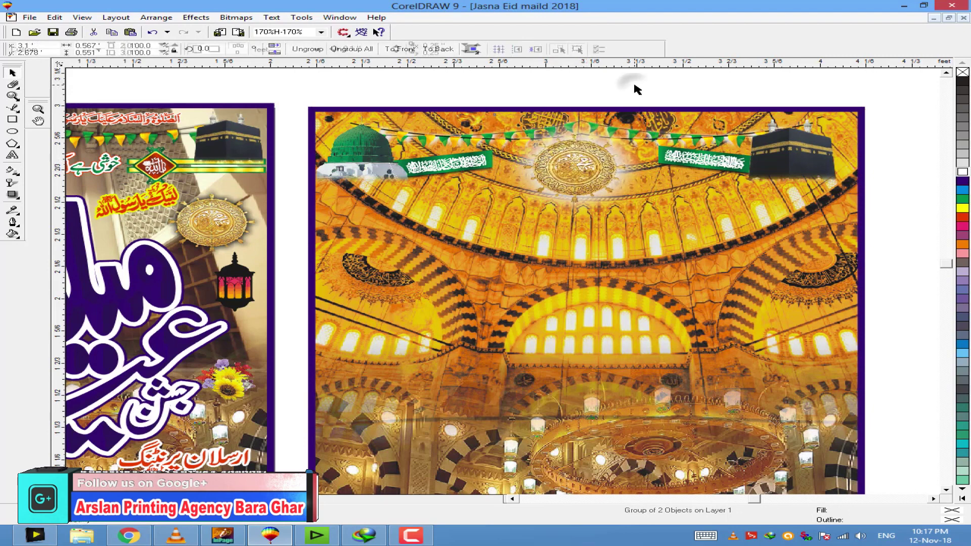
click(632, 86)
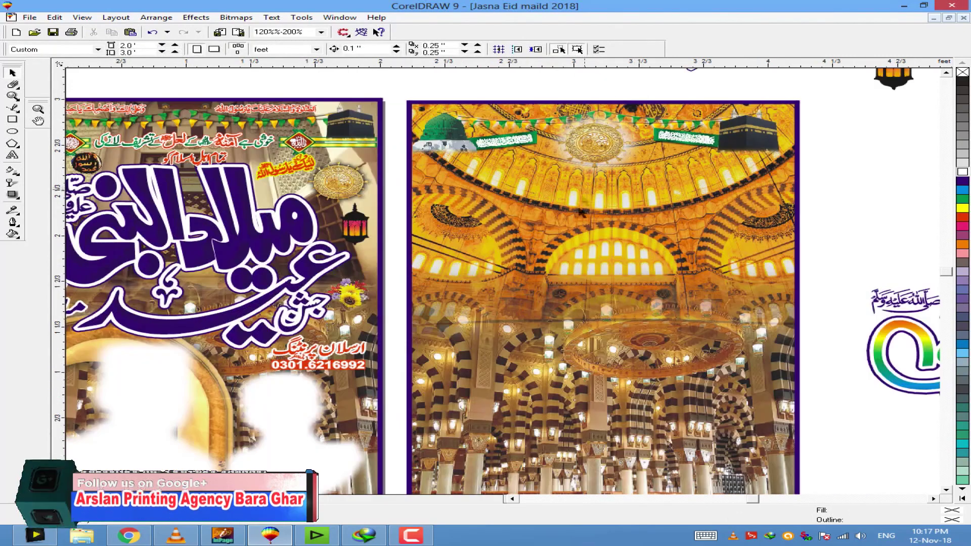
Move the rainbow-coloured calligraphy title together with its small salutation onto the mosque background
scroll(559, 253, down, 1)
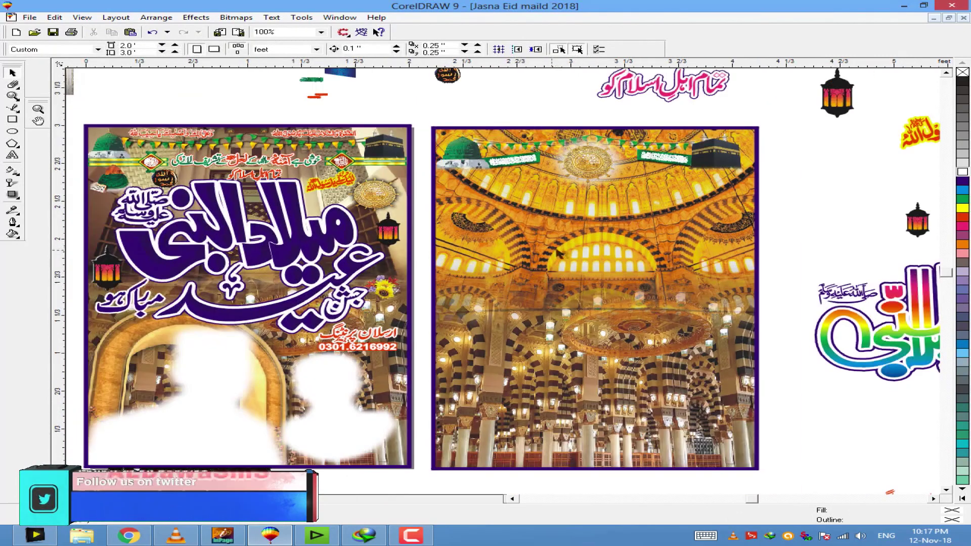
scroll(554, 273, down, 1)
click(819, 289)
shift+click(891, 321)
drag(890, 321, 549, 286)
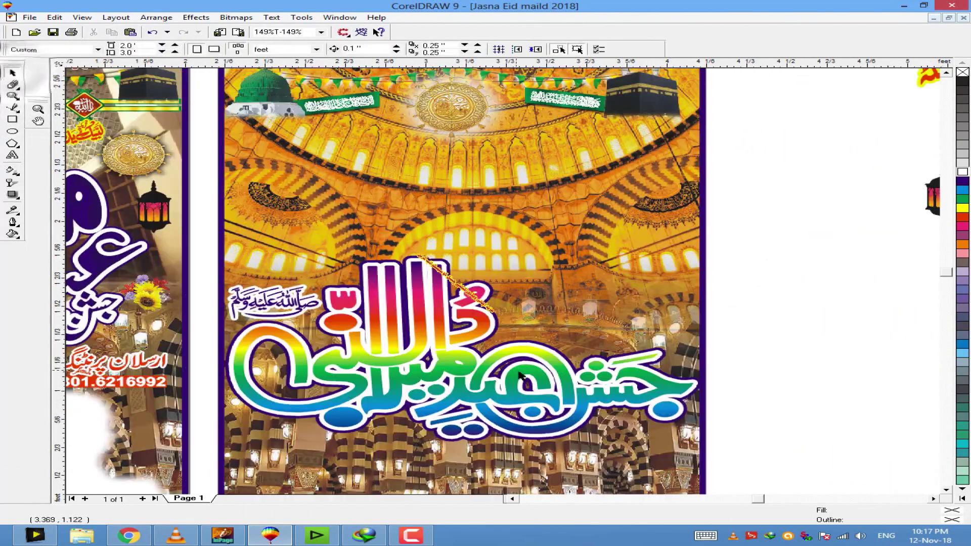
Raise the grouped rainbow title to just below the gold medallion and nudge it right between the background's side borders
click(521, 377)
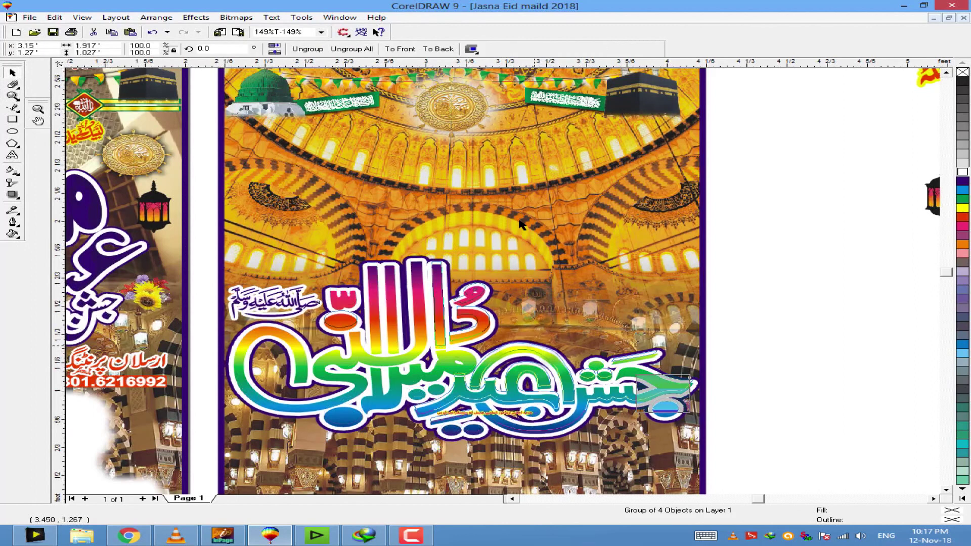
drag(521, 377, 521, 223)
key(Right)
key(Right)
key(Right)
key(Right)
key(Right)
key(Right)
key(Right)
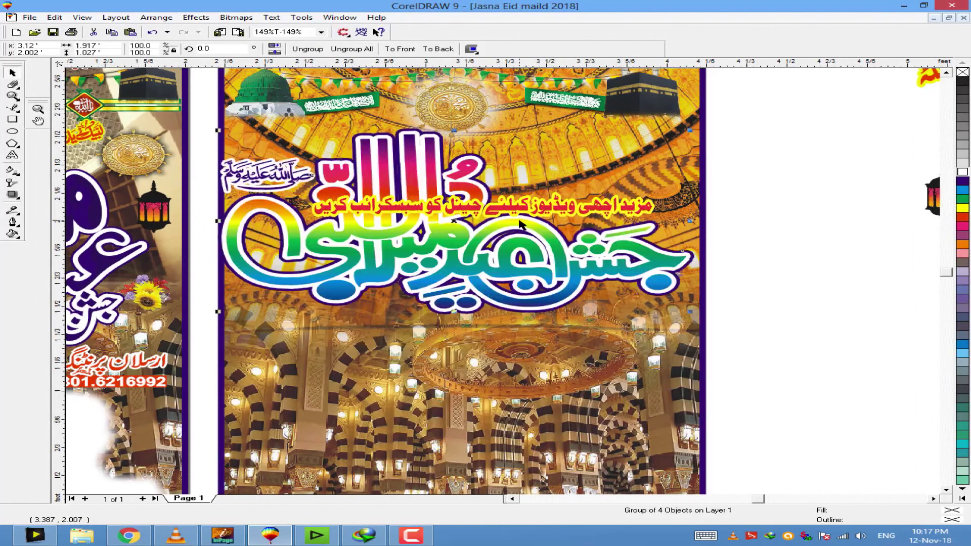
Shrink the rainbow title slightly and place the pink greeting line and the red-and-yellow slogan above its right part
drag(739, 292, 741, 282)
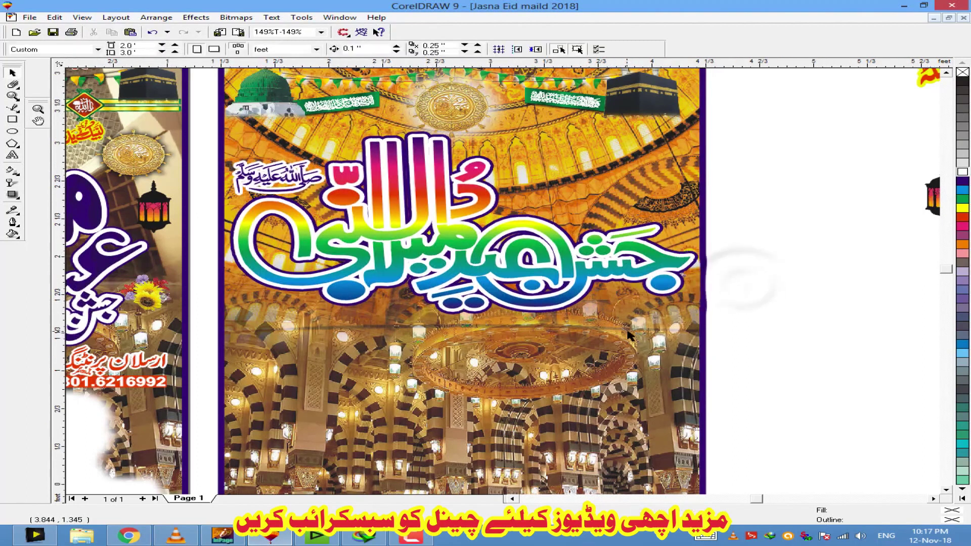
key(F3)
drag(619, 145, 610, 249)
scroll(680, 243, up, 1)
click(729, 244)
drag(912, 135, 619, 217)
scroll(617, 223, up, 3)
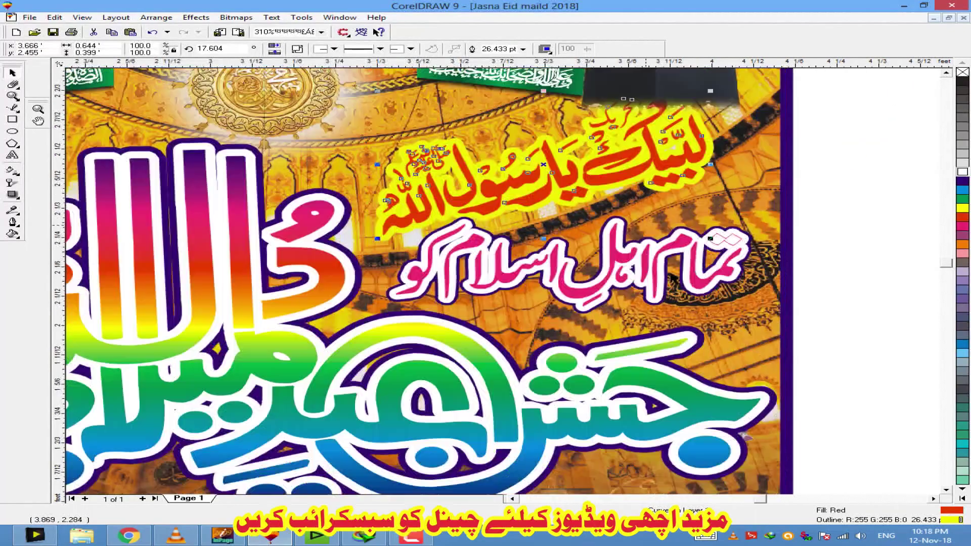
Rotate the red-and-yellow slogan to about 8.6°, recolour it blue and give its lettering an 18 pt white outline
drag(784, 148, 785, 150)
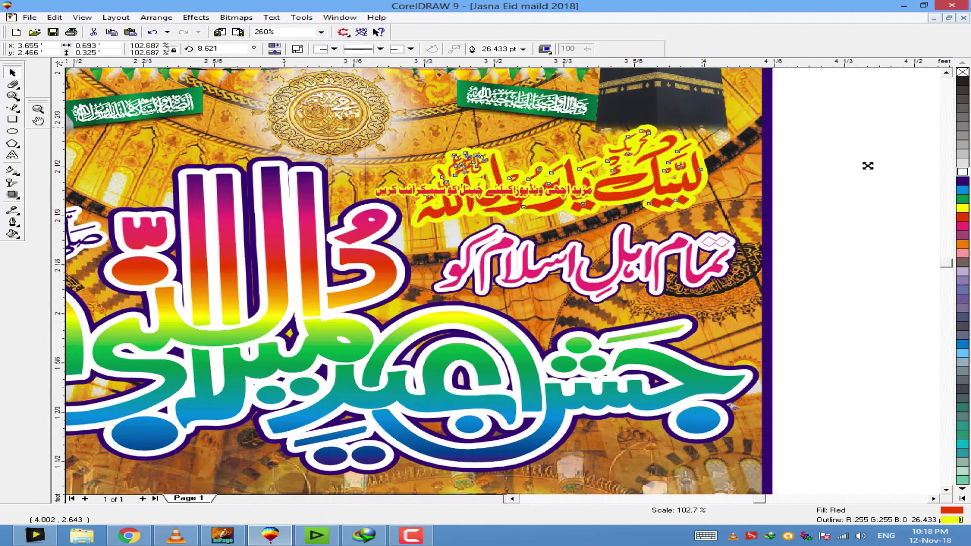
click(963, 181)
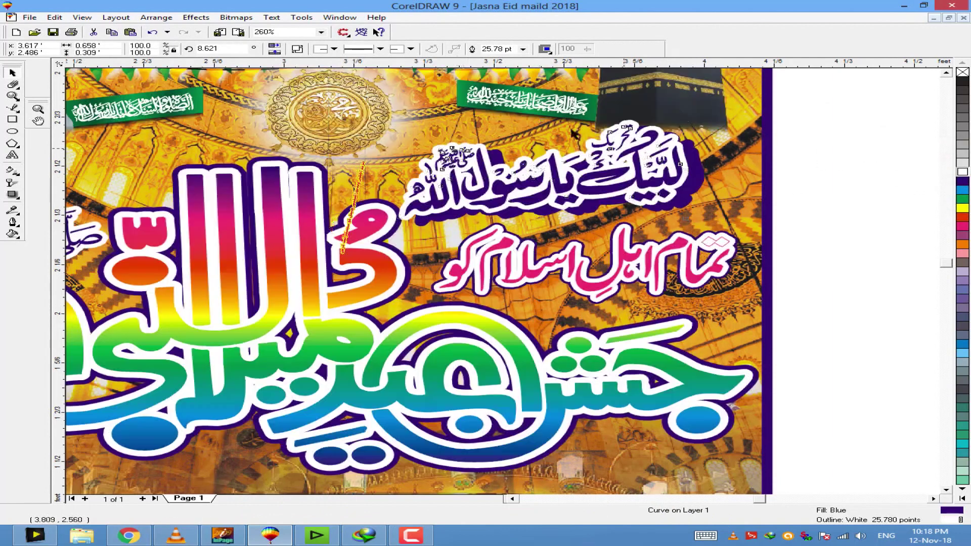
text(18)
Align the centres of the white-outlined slogan lettering and its blue backing shape
drag(554, 159, 552, 158)
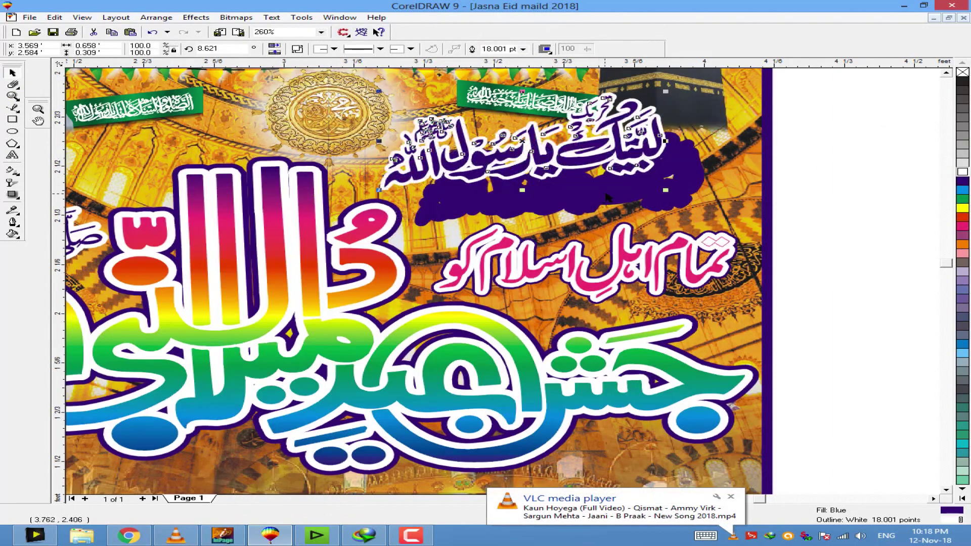
shift+click(602, 198)
key(c)
key(e)
click(840, 134)
Select the rainbow title, salutation, slogan and greeting line together and lower them on the mosque background
key(F3)
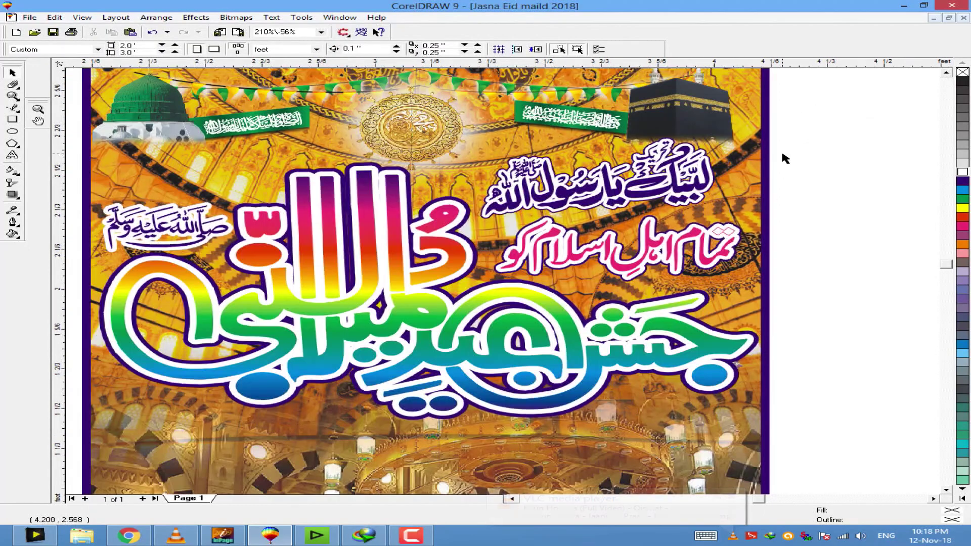
key(F3)
key(F3)
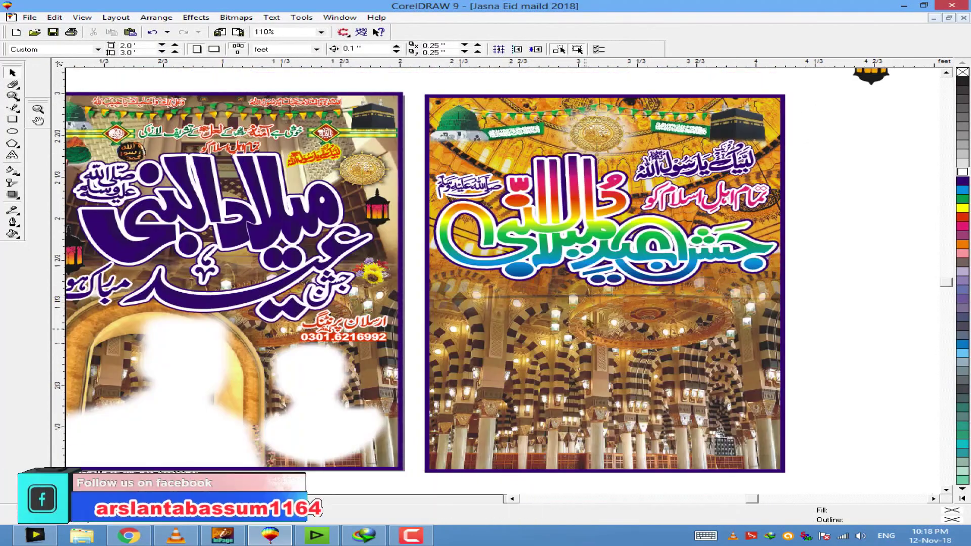
key(F3)
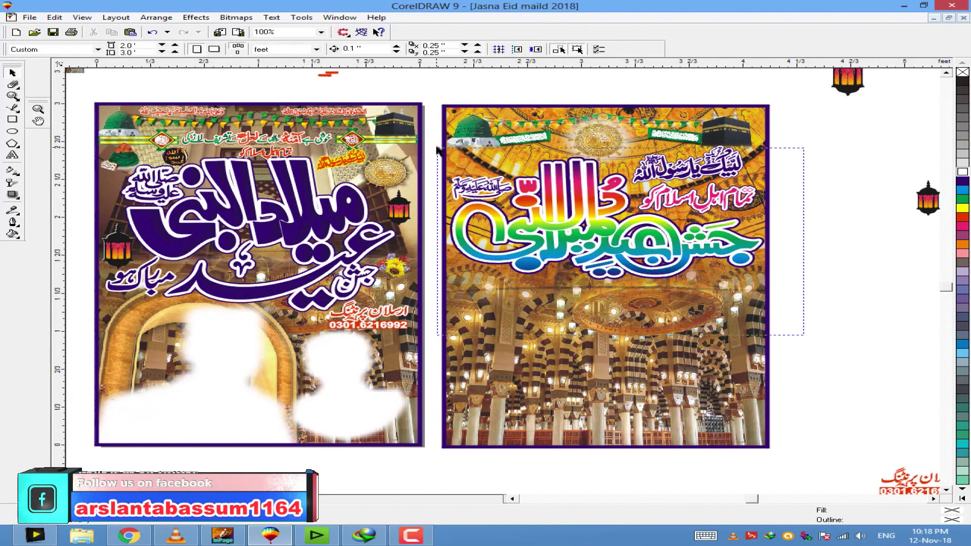
drag(437, 149, 434, 153)
key(Down)
key(Down)
key(Down)
key(Down)
key(Down)
key(Down)
key(Down)
key(Down)
key(Down)
key(Down)
key(Down)
key(Down)
key(Down)
key(Down)
key(Down)
key(Down)
key(Down)
key(Down)
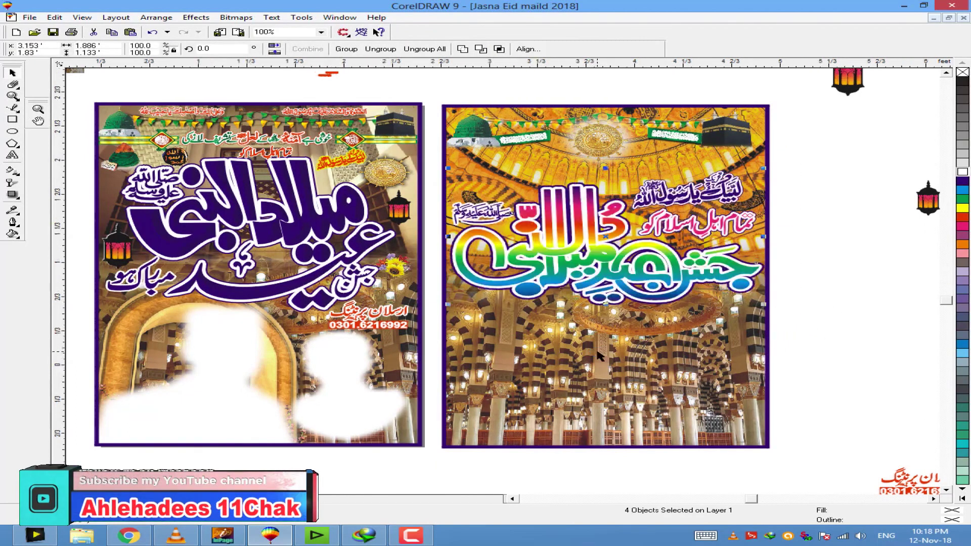
Copy the black round seal from the finished poster onto the mosque background and place it below the right green banner
scroll(598, 351, down, 1)
drag(220, 178, 511, 195)
drag(526, 207, 537, 215)
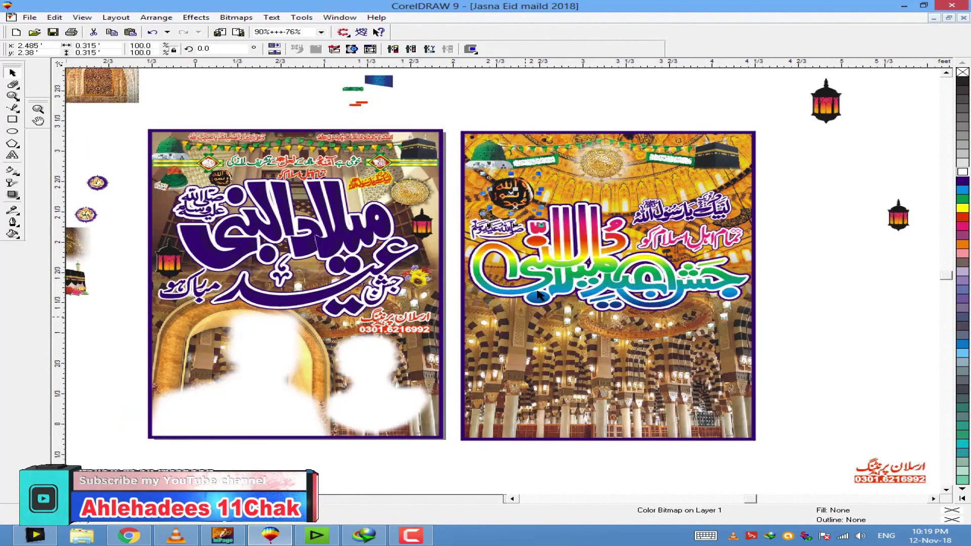
scroll(532, 314, down, 1)
drag(511, 206, 647, 194)
Place the green turban picture above the title's left part at about 0.39 ft wide and adjust the black seal's position
drag(532, 84, 523, 201)
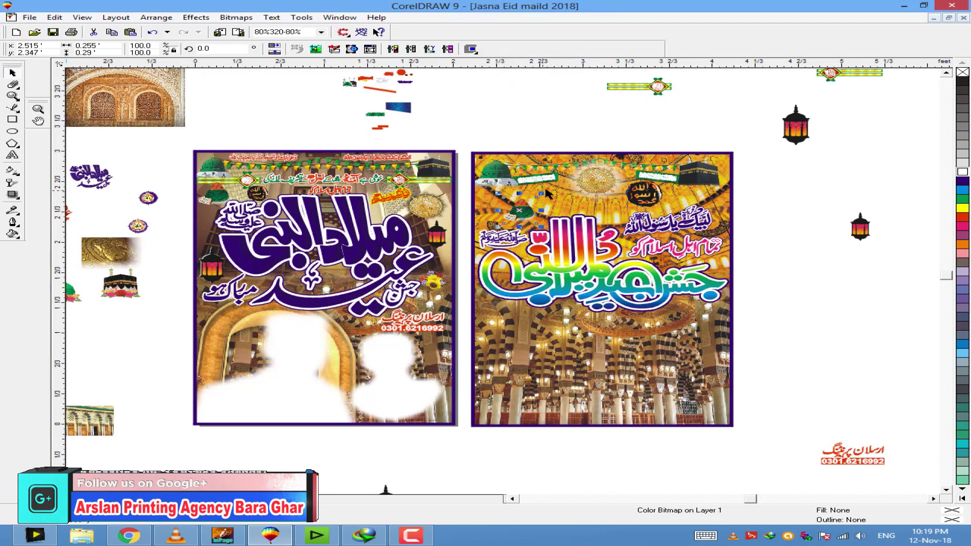
click(568, 108)
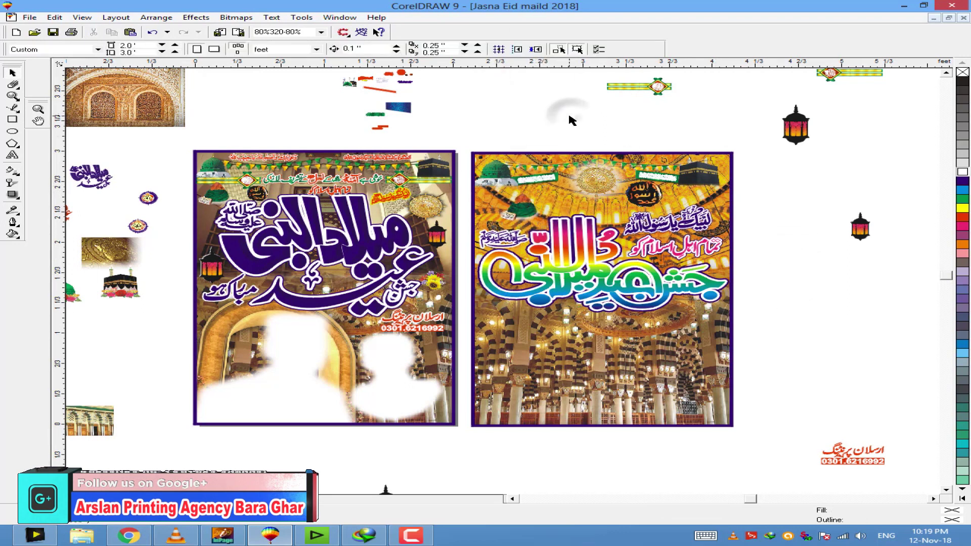
drag(644, 194, 615, 205)
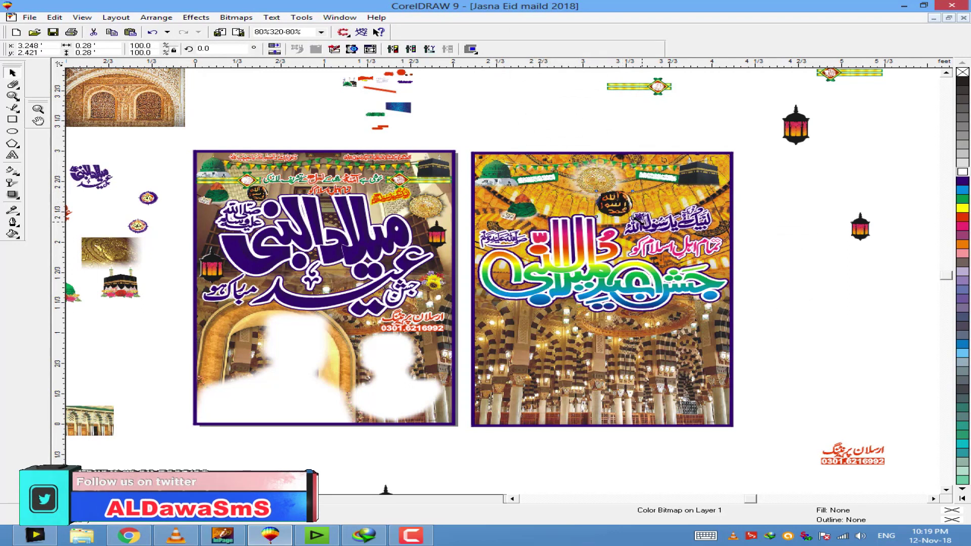
drag(553, 185, 556, 181)
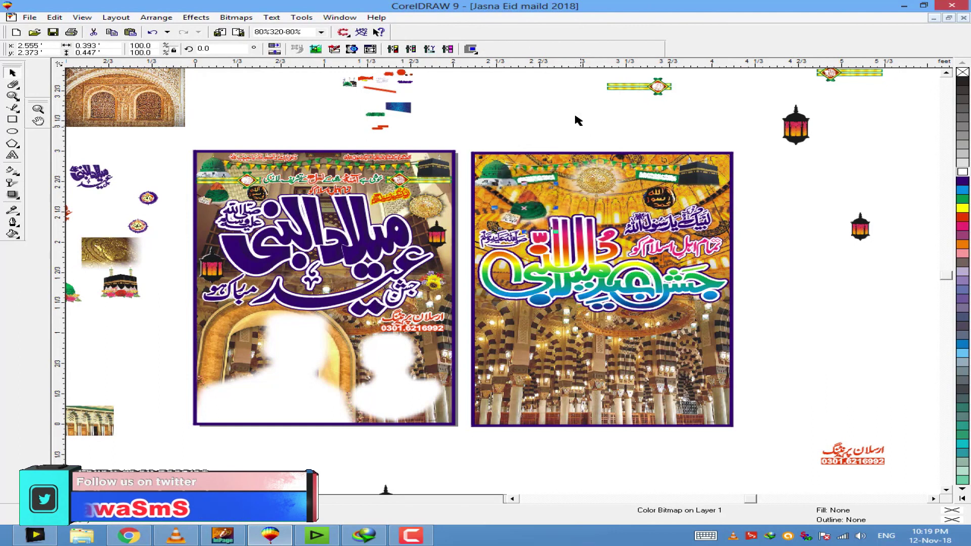
click(574, 116)
Bring the floral dome and floral Kaaba pictures from the empty area beside the sample poster over to the new poster
click(513, 499)
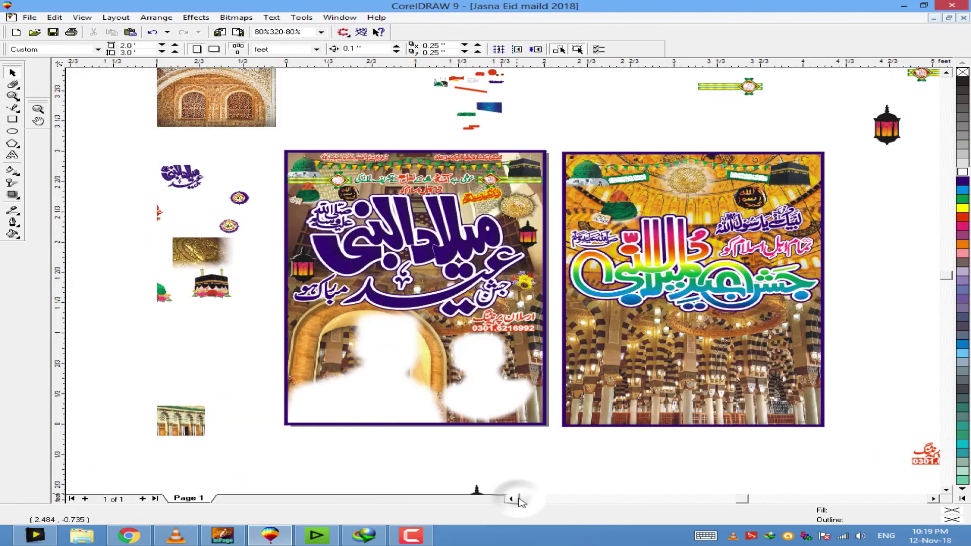
right_click(204, 286)
click(159, 326)
drag(212, 286, 199, 305)
key(F10)
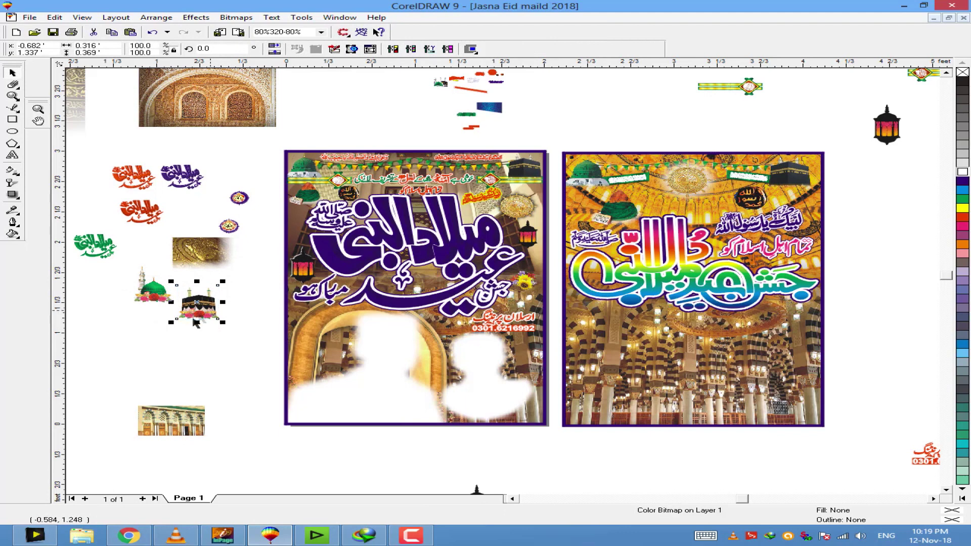
drag(238, 249, 798, 174)
Delete the old Kaaba and dome pictures from the upper corners of the mosque background
click(791, 176)
key(Delete)
click(590, 174)
key(Delete)
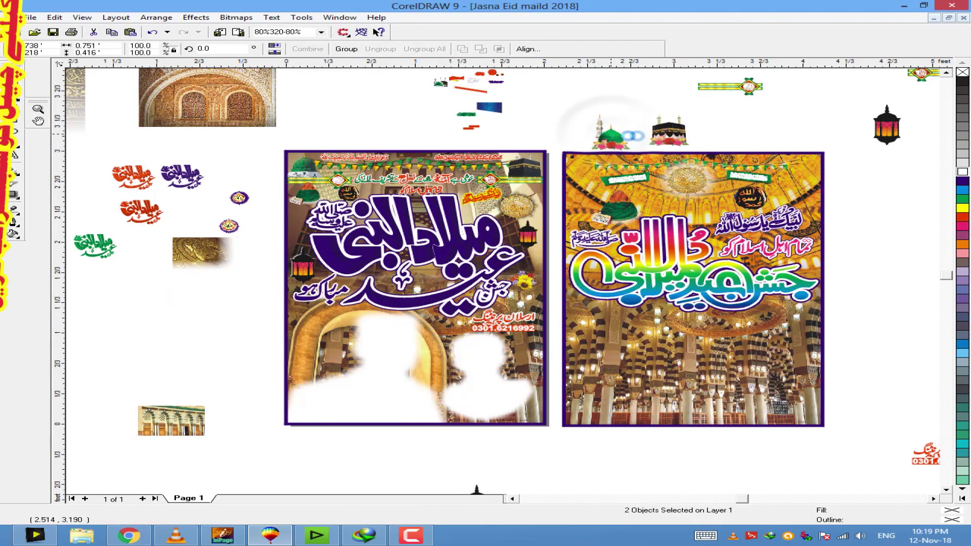
Resize the floral Kaaba picture and fit it into the poster's upper-right corner beside the green banner
key(F2)
drag(562, 152, 911, 263)
key(space)
click(653, 139)
drag(755, 253, 783, 279)
drag(299, 180, 693, 283)
shift+click(770, 290)
drag(633, 324, 597, 342)
drag(759, 297, 745, 299)
drag(818, 225, 838, 215)
drag(764, 276, 752, 275)
click(752, 150)
key(F3)
Place the floral dome picture in the poster's upper-left corner at about 0.43 ft wide, just inside the border
drag(639, 274, 348, 263)
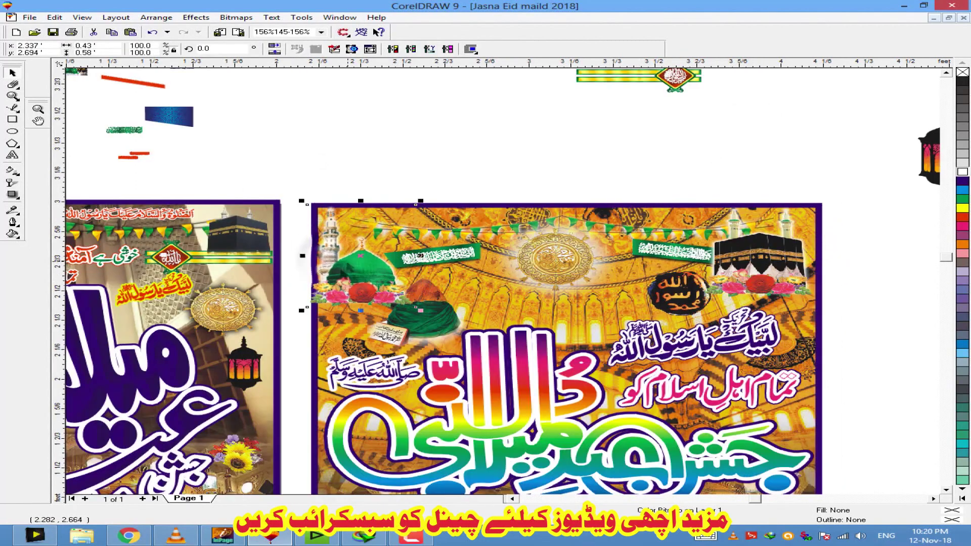
scroll(350, 264, up, 3)
key(Right)
key(Right)
key(Right)
key(Right)
scroll(602, 101, down, 1)
Ungroup the green banner beside the dome and select its gradient-filled shape for node editing
key(F10)
click(486, 227)
click(11, 74)
click(563, 224)
key(ctrl+u)
click(441, 81)
click(609, 230)
key(F10)
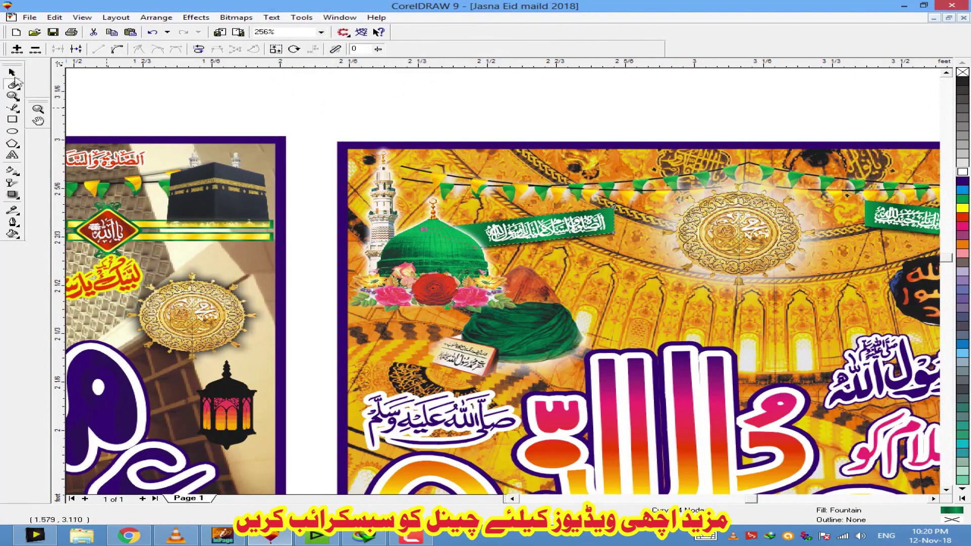
key(space)
key(Escape)
scroll(330, 143, down, 2)
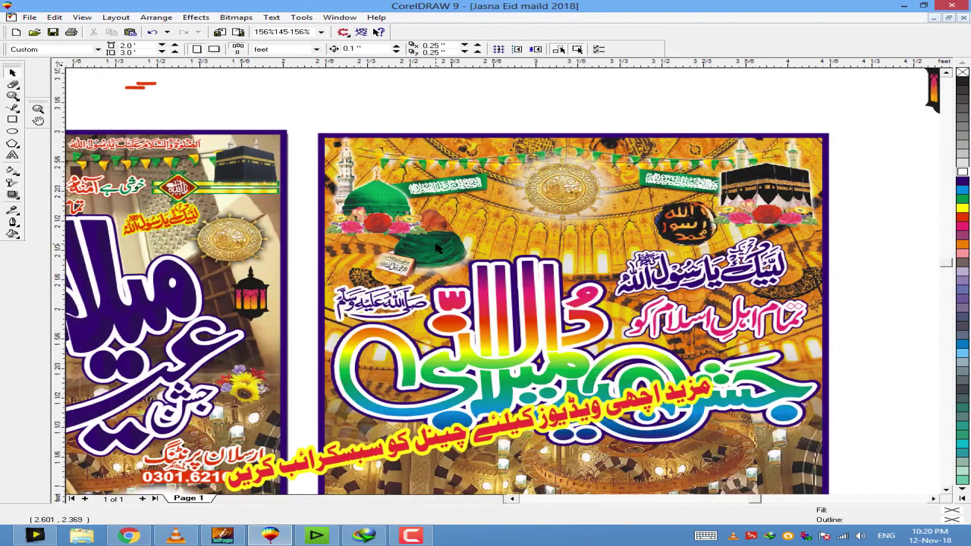
Shrink the green turban picture below the dome to about 0.28 ft wide and adjust the black seal's placement
click(438, 248)
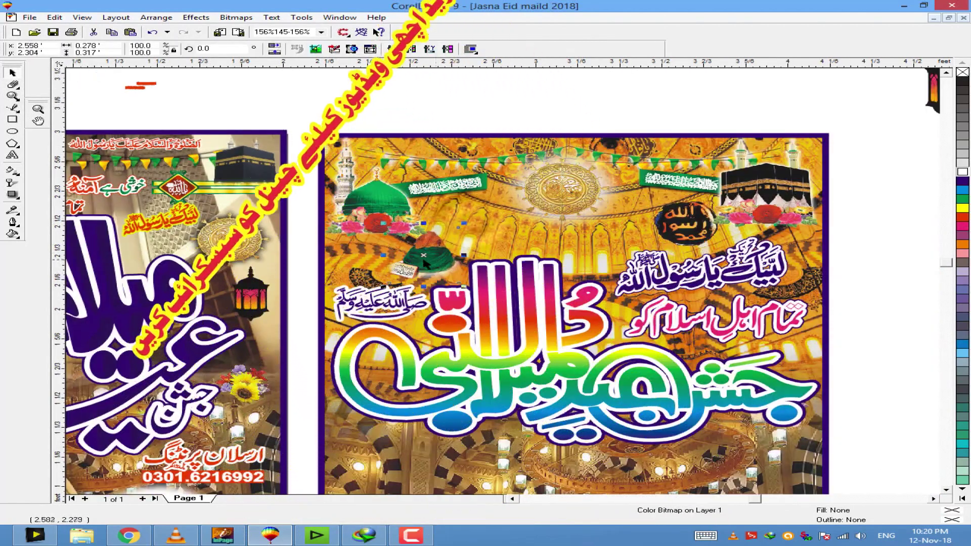
click(769, 195)
click(683, 223)
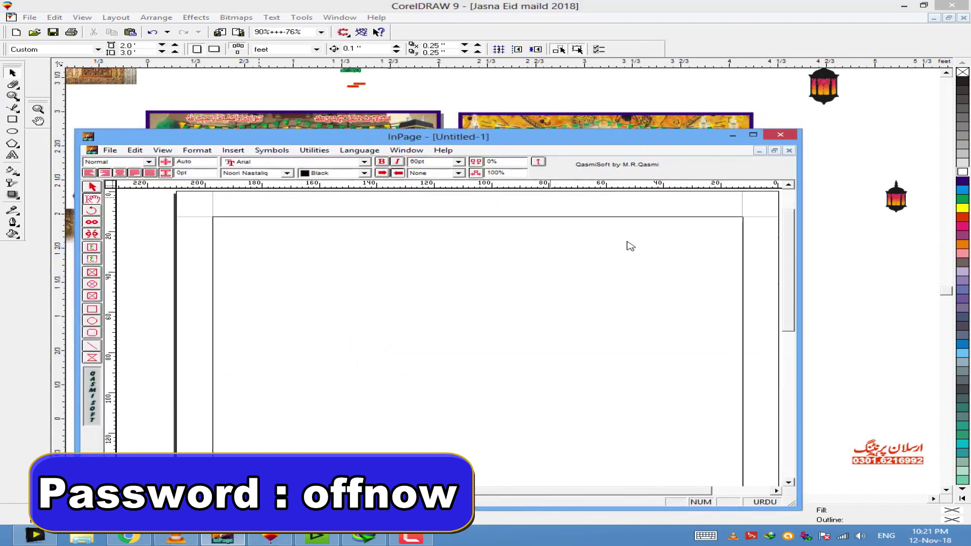
Write مبارک ہو in the blank InPage document and try a different Urdu font on it
drag(566, 126, 661, 355)
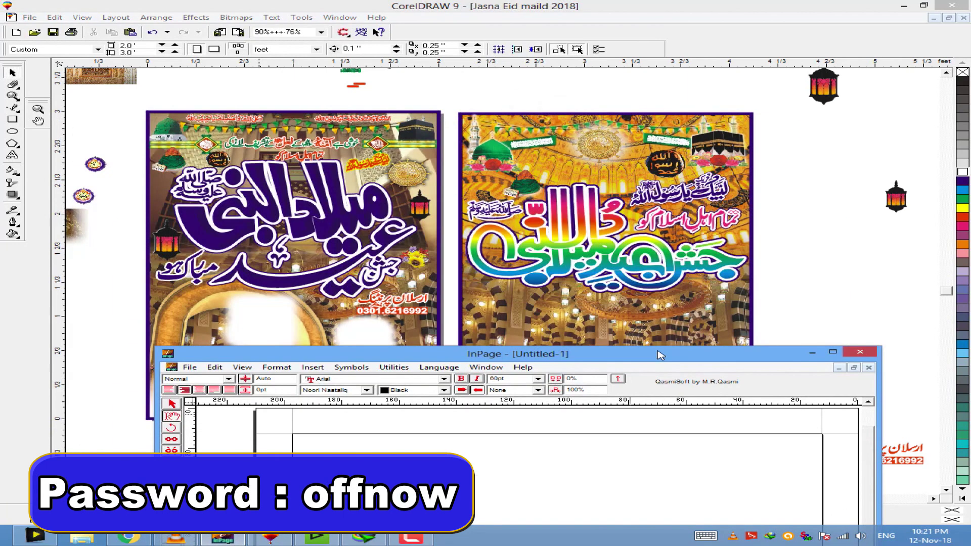
text(ہو)
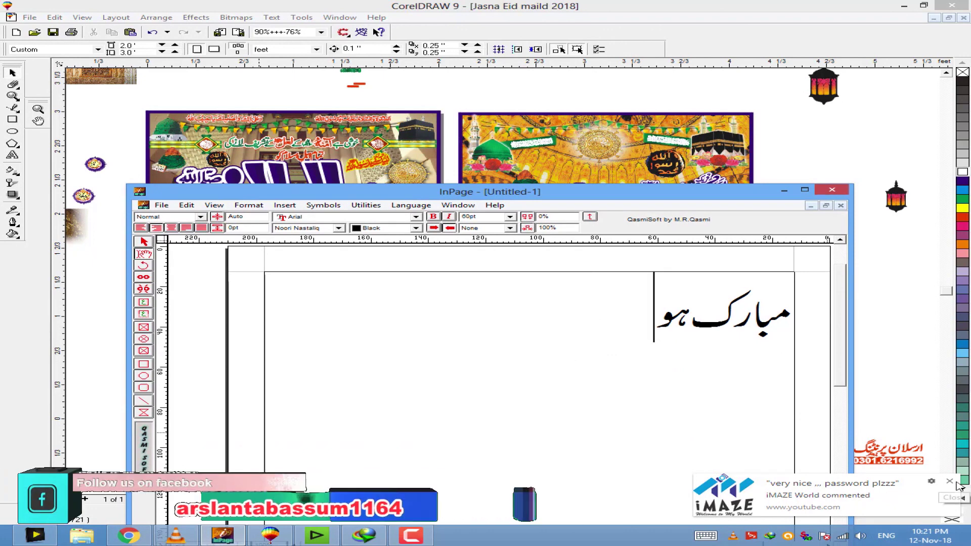
drag(653, 313, 789, 313)
click(326, 229)
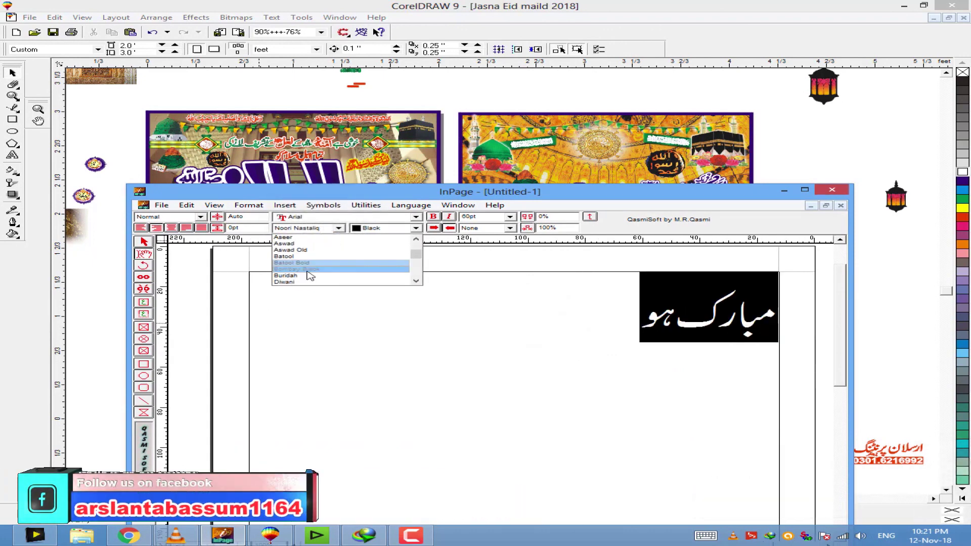
click(310, 269)
click(375, 324)
Select all the text and try the fonts at the end of the list, including Zakharif and Trad Arabic
key(ctrl+a)
click(339, 228)
scroll(314, 278, down, 5)
click(316, 251)
key(Down)
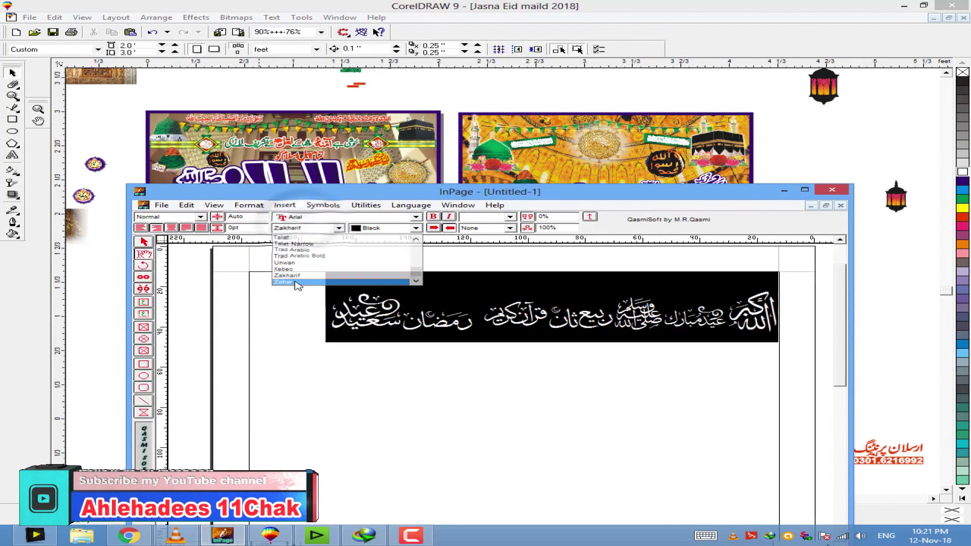
key(Down)
key(Up)
key(Up)
key(Up)
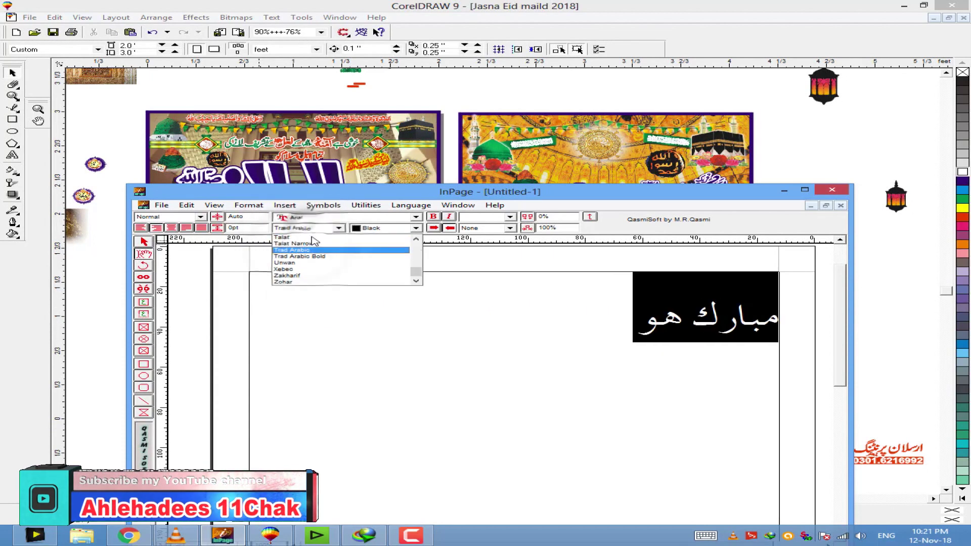
key(Up)
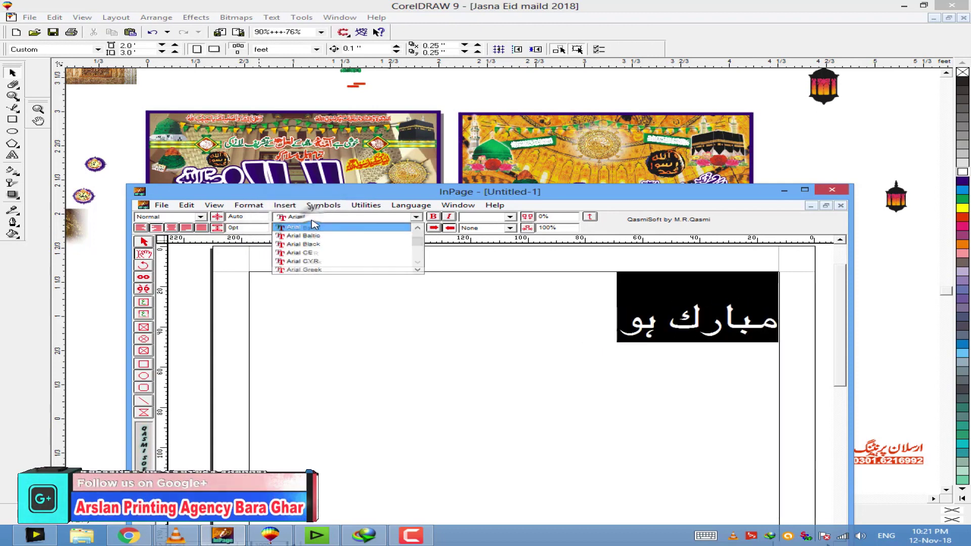
Preview Rouqa and several decorative Arabic fonts on the selected مبارک ہو text
click(305, 235)
click(310, 247)
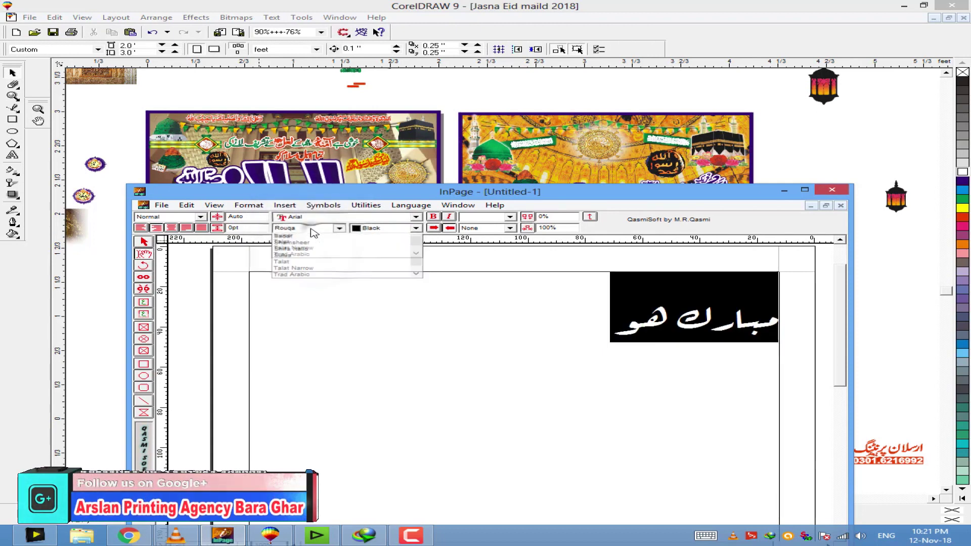
click(309, 228)
click(307, 237)
click(306, 228)
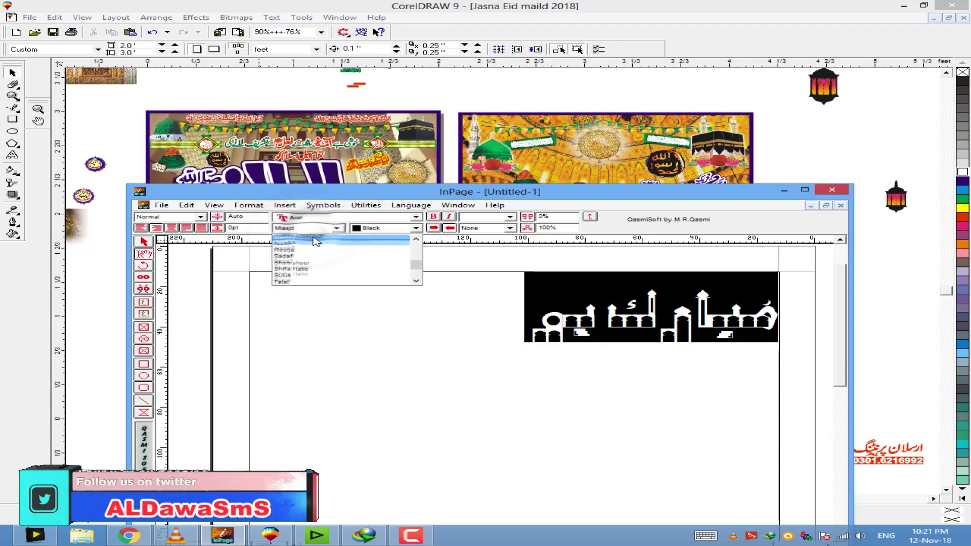
click(318, 251)
click(310, 228)
click(312, 244)
Apply a heavy, bold Arabic display font to the selected مبارک ہو text
click(304, 218)
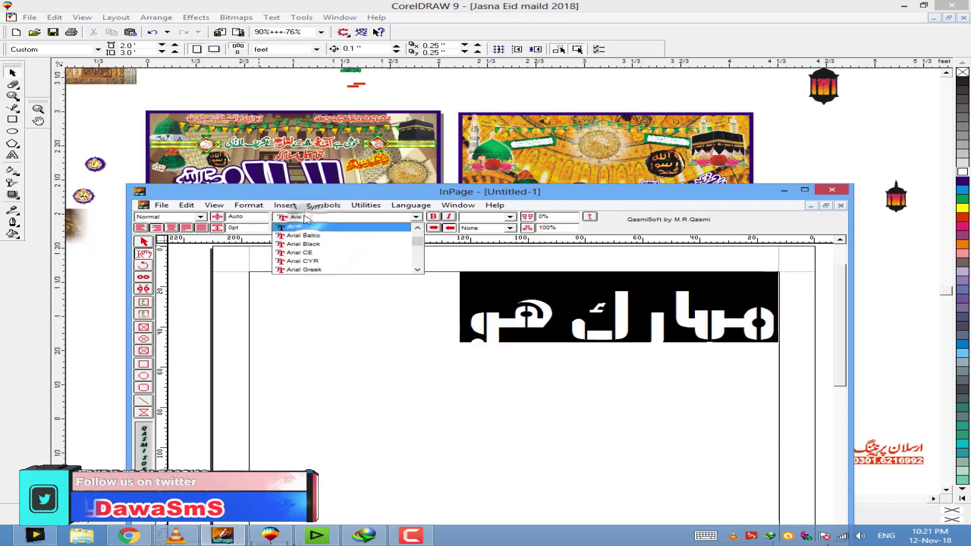
click(303, 218)
click(307, 229)
click(313, 249)
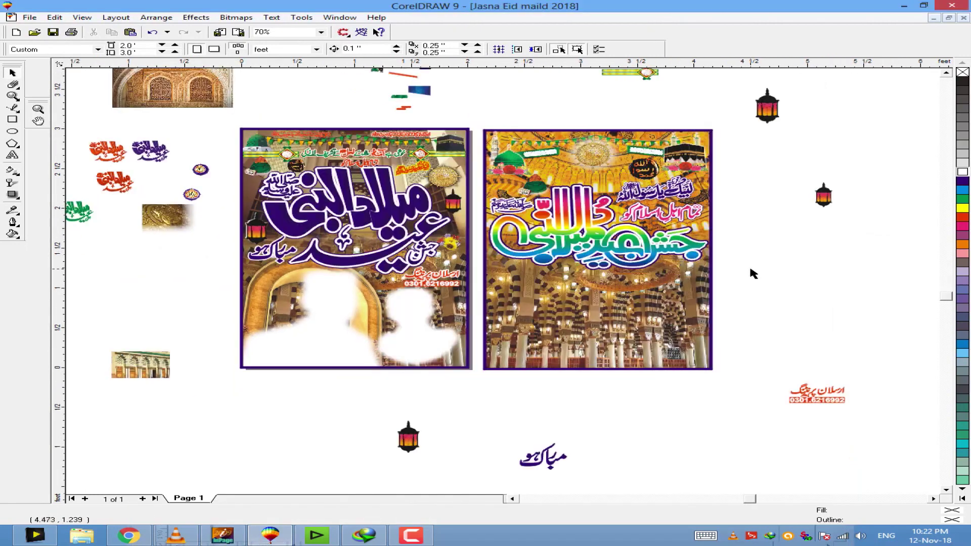
Paste مبارک ہو into the CorelDRAW poster, shrink it to about 1.39 ft wide and position it below the rainbow title
key(ctrl+v)
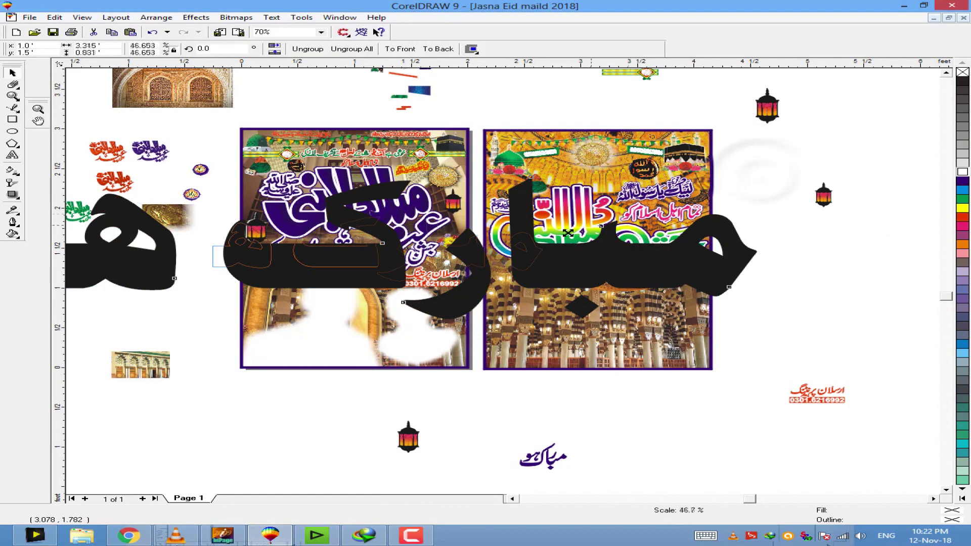
drag(375, 260, 619, 288)
scroll(666, 315, up, 1)
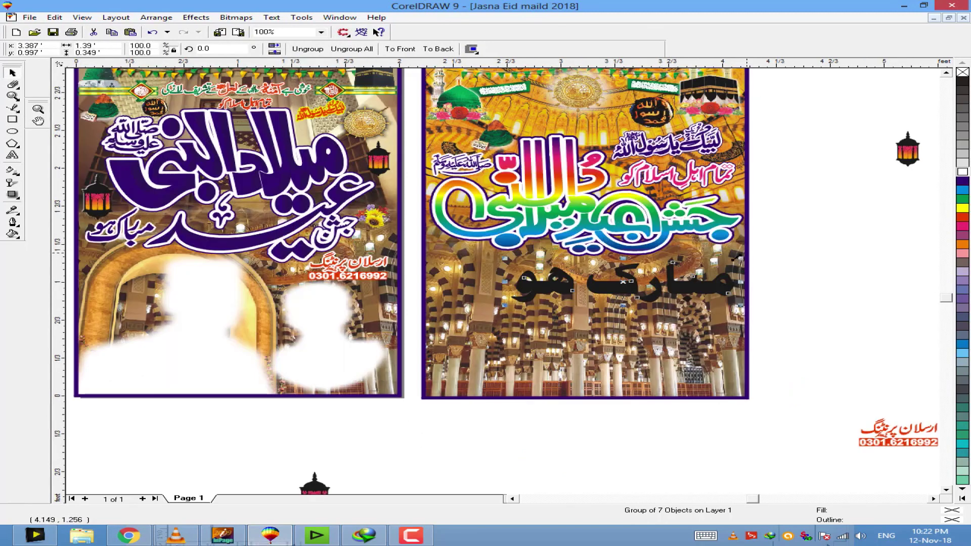
drag(723, 265, 721, 267)
drag(664, 287, 525, 273)
drag(578, 287, 536, 268)
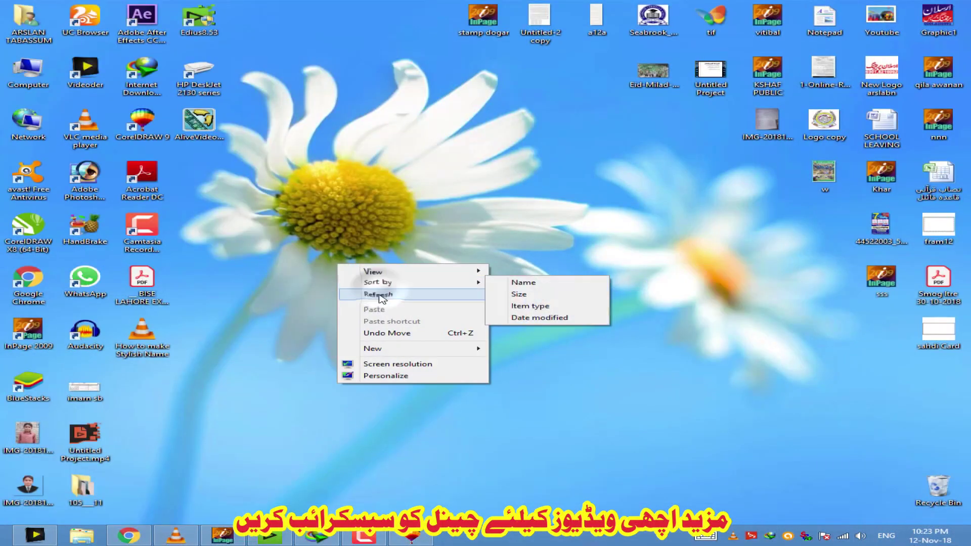
click(368, 293)
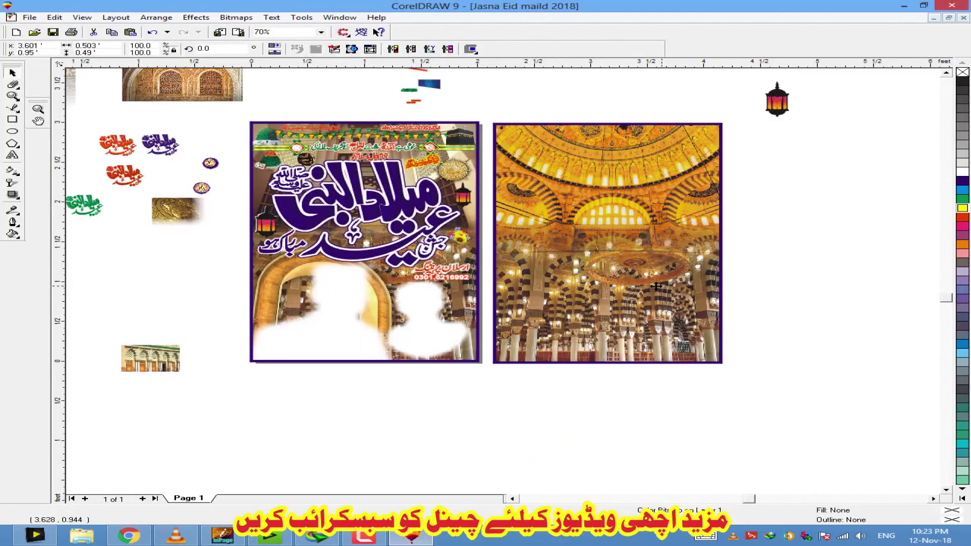
Edit the mosque background's PowerClip contents, position the boy's portrait in the poster's lower-right area, and finish editing
drag(721, 281, 739, 259)
drag(660, 338, 796, 337)
click(657, 345)
ctrl+click(658, 345)
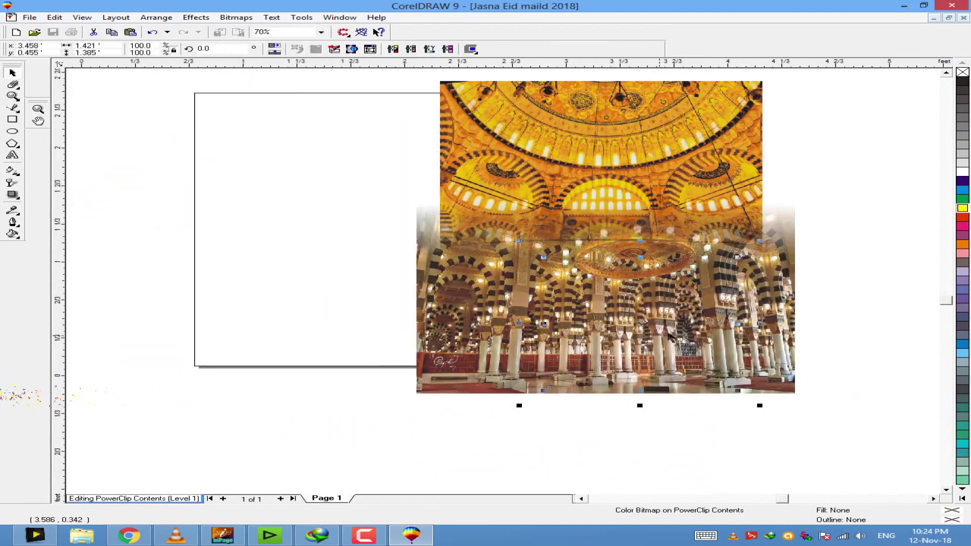
ctrl+click(715, 377)
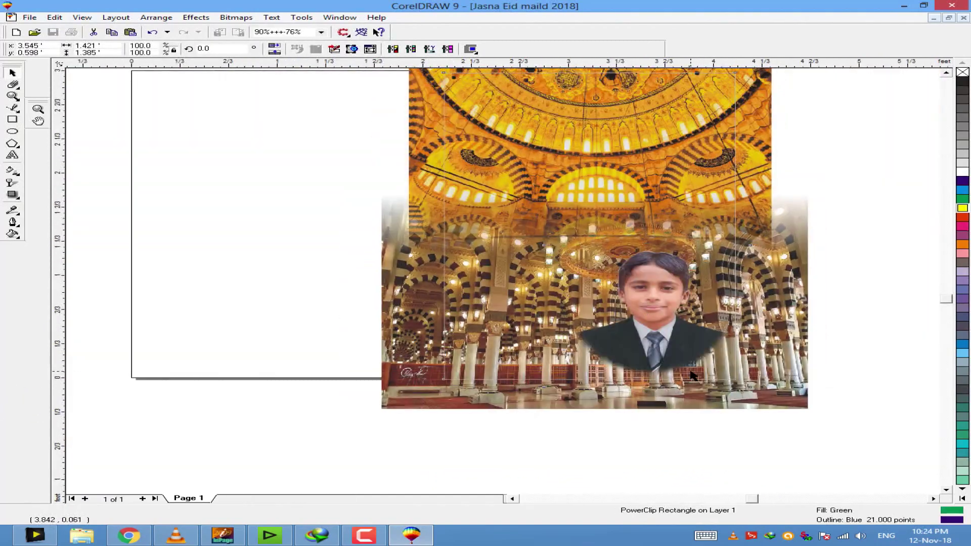
ctrl+click(686, 363)
drag(686, 363, 680, 369)
ctrl+click(670, 416)
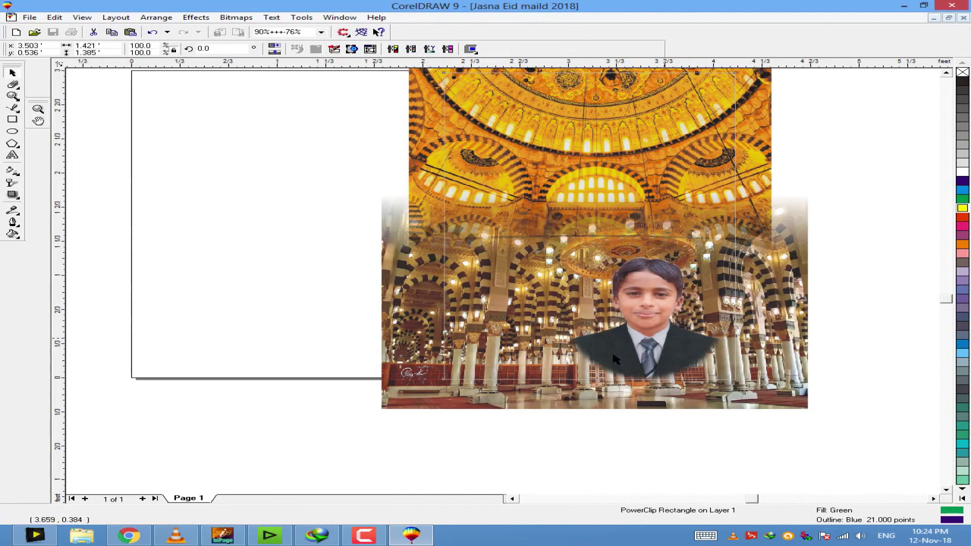
click(610, 419)
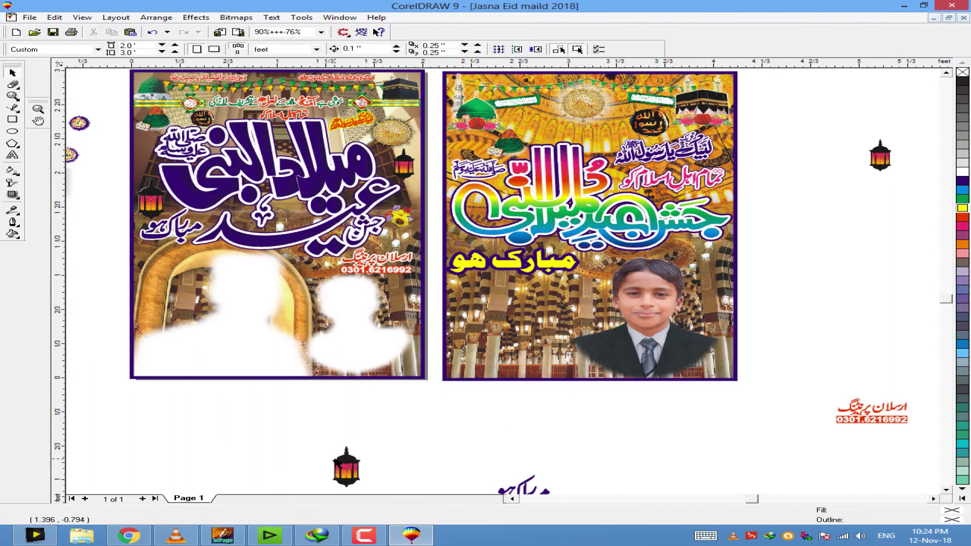
key(super+d)
right_click(406, 323)
key(e)
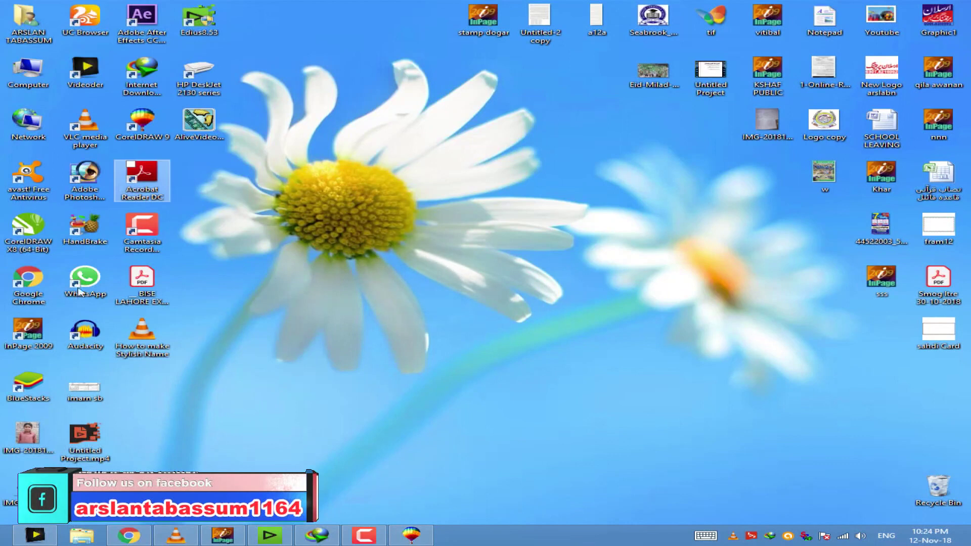
right_click(135, 288)
right_click(102, 261)
Shrink the pasted calligraphy of the person's name to about 1.73 ft wide and place it below the second poster
click(306, 305)
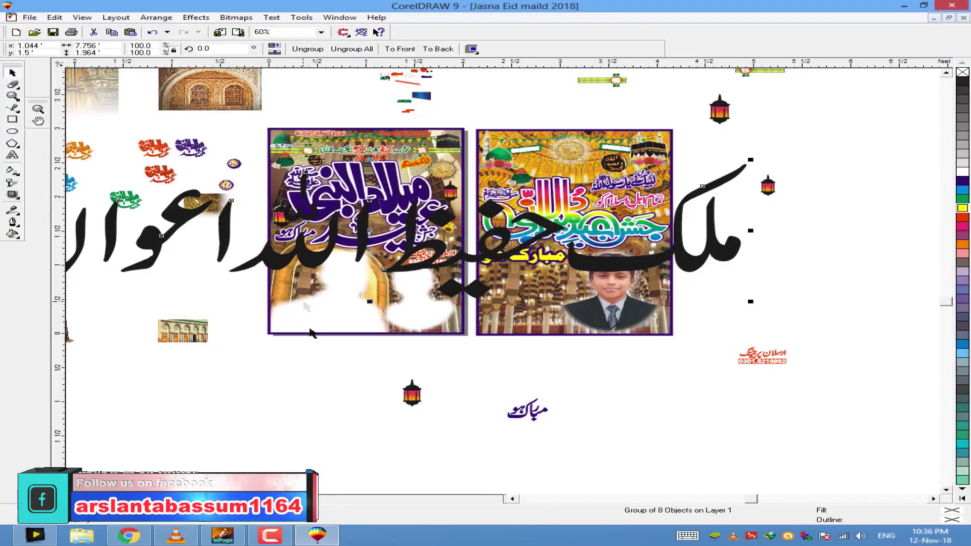
drag(751, 160, 722, 179)
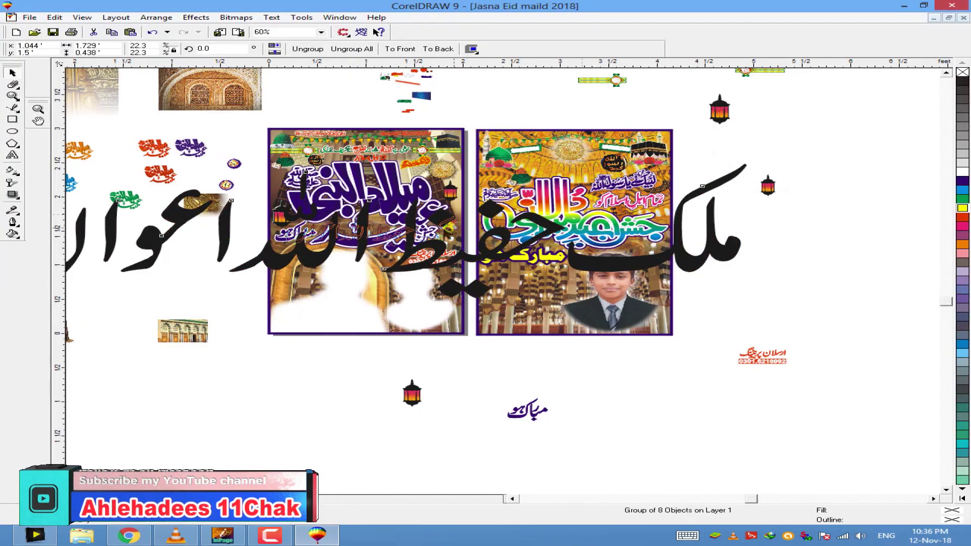
drag(468, 232, 466, 230)
drag(563, 359, 536, 360)
key(F2)
drag(670, 389, 459, 247)
Ungroup the name calligraphy and spread its first, middle and last parts apart below the poster
click(501, 445)
click(584, 399)
key(ctrl+u)
click(737, 417)
drag(678, 408, 806, 408)
drag(229, 349, 440, 443)
drag(359, 392, 238, 393)
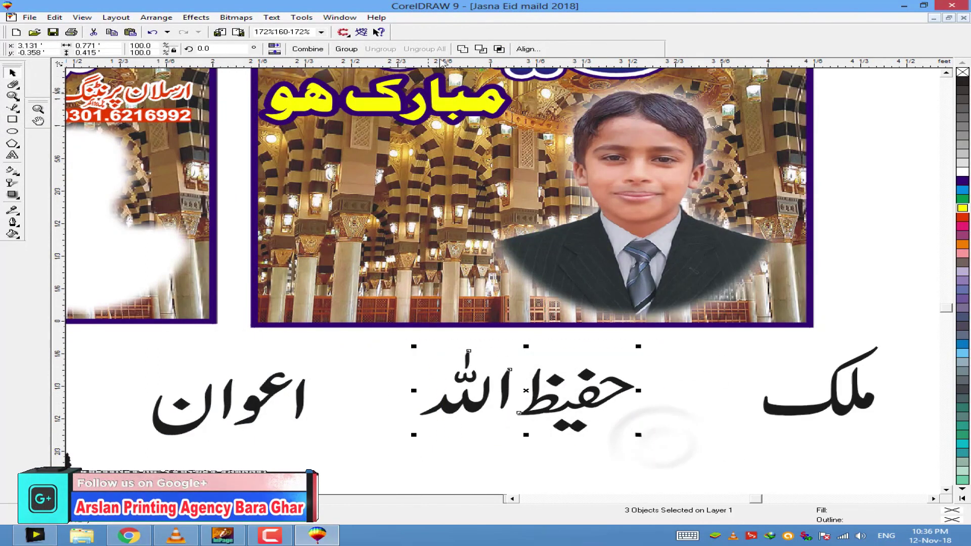
Enlarge the middle part of the name to about 0.97 ft on the poster, with red fill and a black 60-point outline behind the fill
drag(513, 246, 544, 269)
key(Return)
click(961, 216)
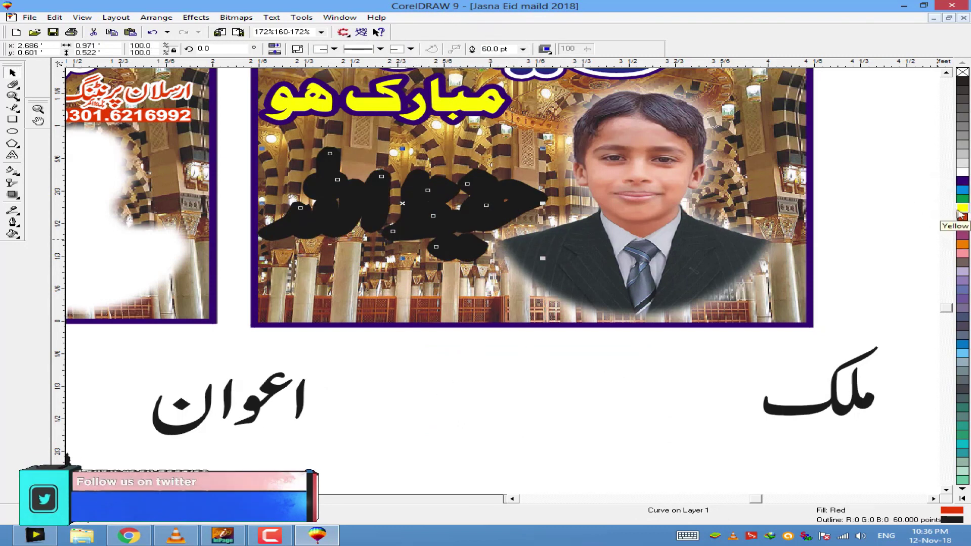
double_click(943, 526)
click(418, 188)
click(392, 195)
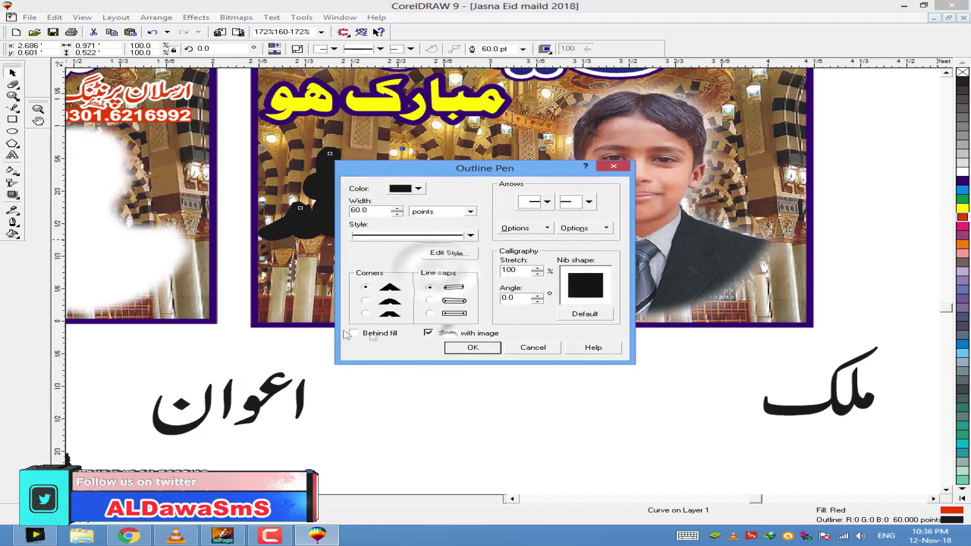
click(472, 348)
Give a copy of the middle name part a blue fill and a white 40-point outline
drag(473, 214, 456, 183)
click(962, 180)
right_click(962, 172)
text(40)
key(Return)
Centre the white-outlined copy on the black-outlined middle name part and fill it with magenta
shift+click(503, 217)
key(c)
key(e)
click(498, 399)
click(451, 223)
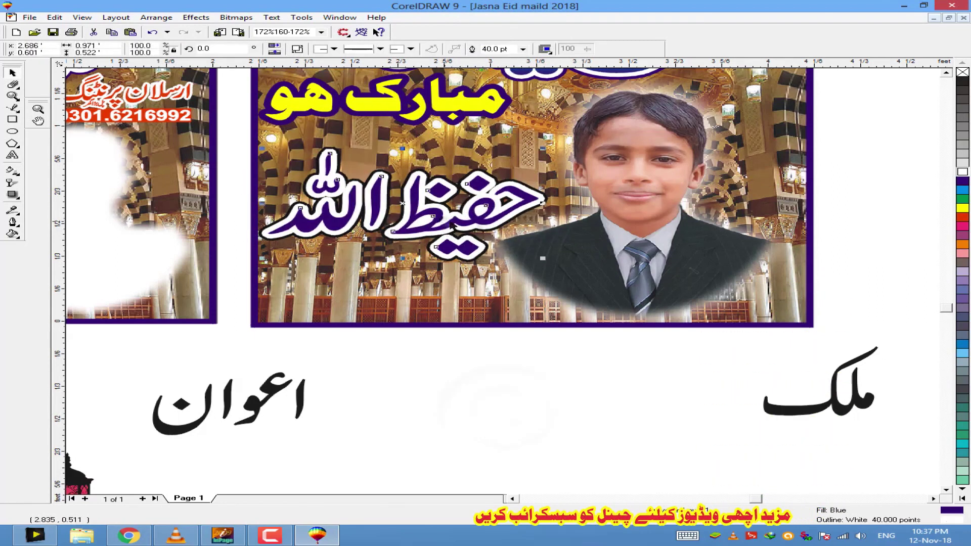
click(963, 226)
Place the first part of the name above the middle part, with magenta fill and a white 24-point outline behind the fill
drag(819, 400, 508, 151)
drag(562, 105, 546, 156)
click(967, 227)
right_click(963, 172)
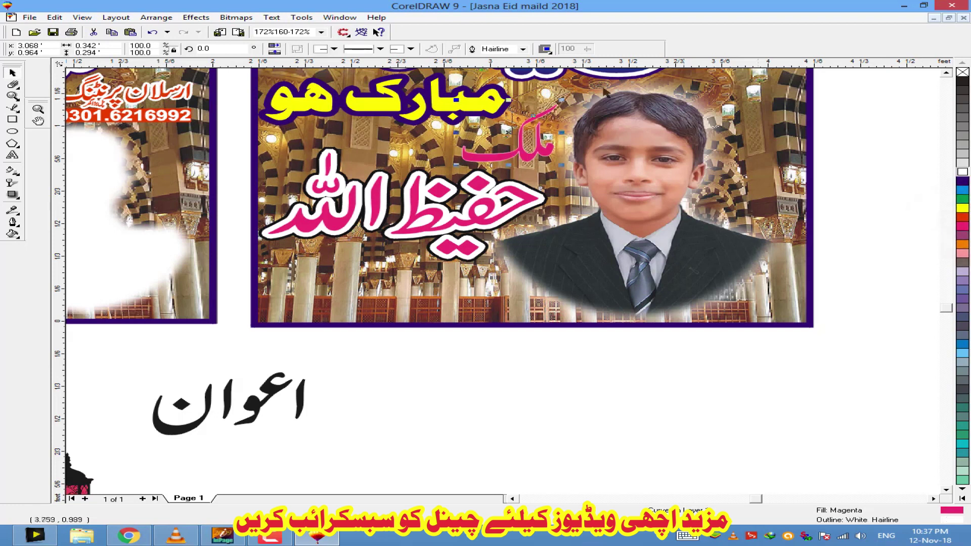
key(Return)
key(F12)
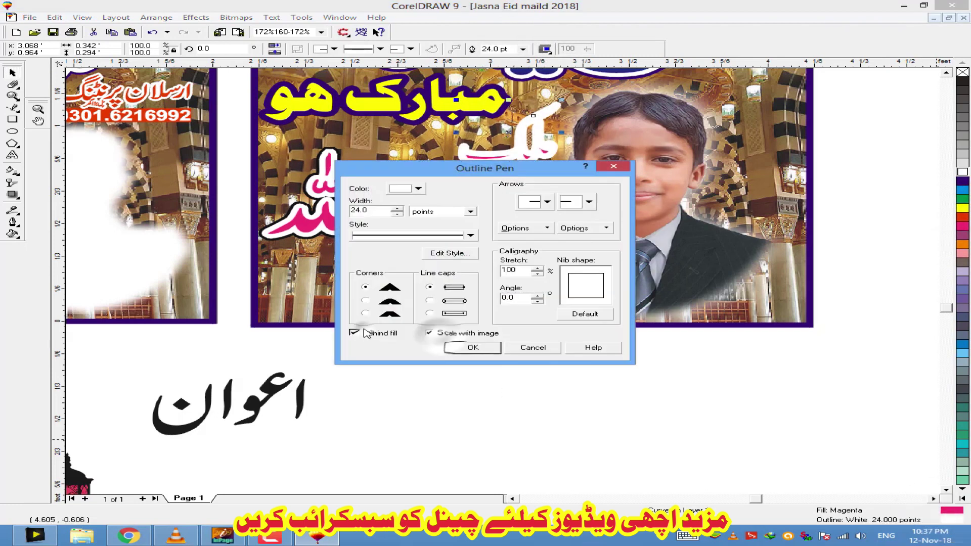
click(472, 349)
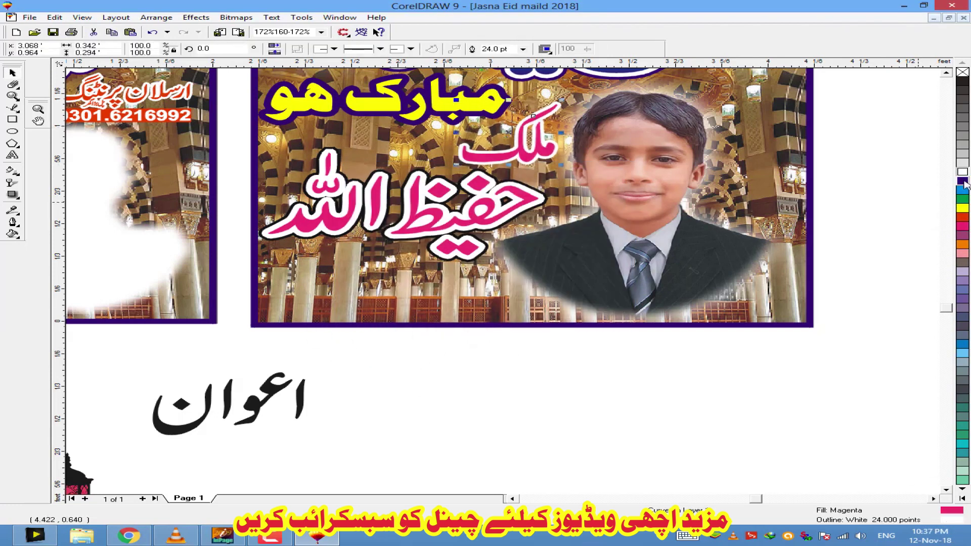
Place the last part of the name under the middle part and give it a magenta fill with a light outline behind the fill
drag(145, 377, 140, 364)
click(308, 49)
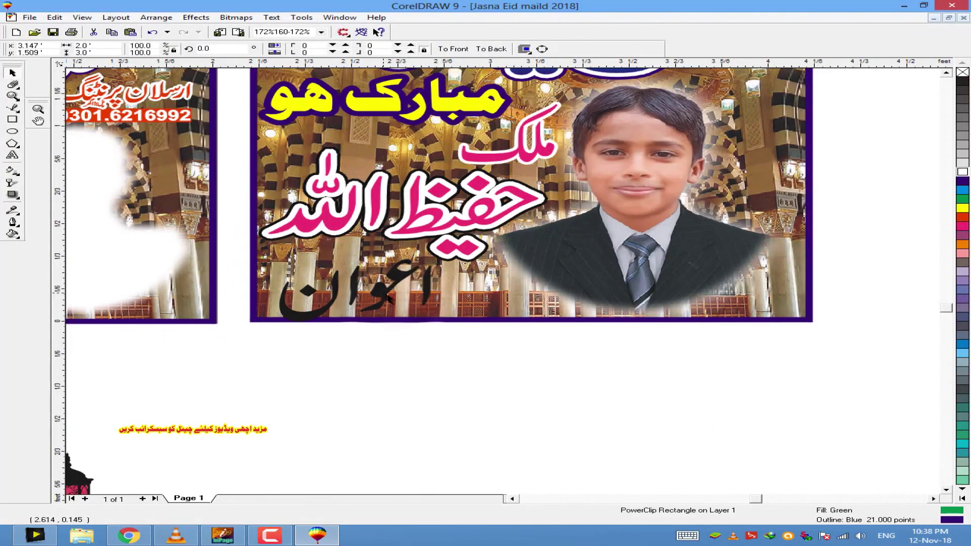
key(ctrl+z)
drag(386, 295, 376, 292)
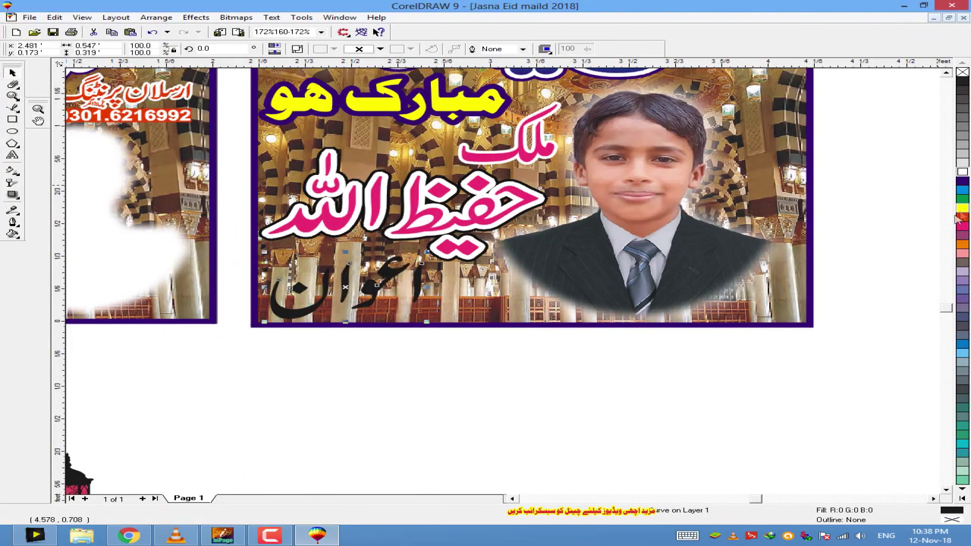
right_click(965, 166)
key(F12)
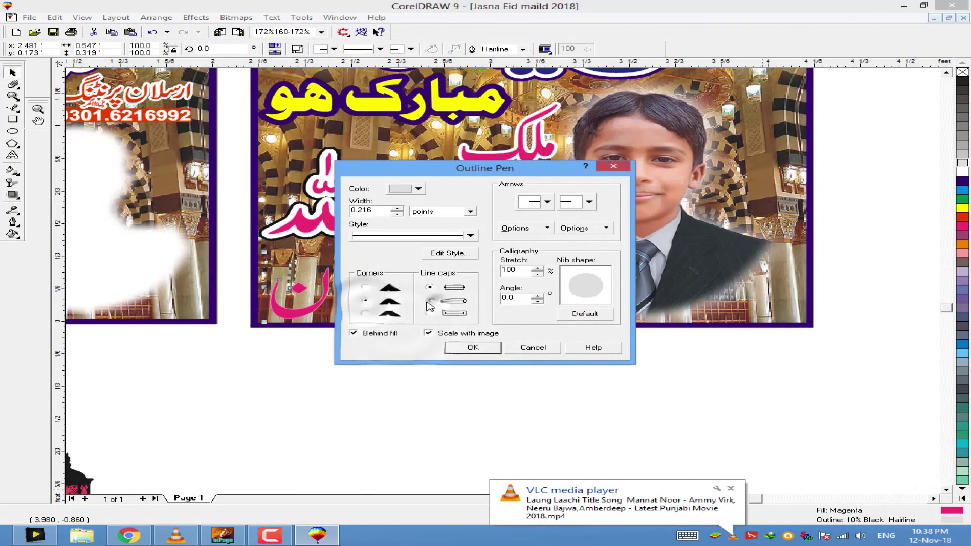
click(418, 189)
click(473, 348)
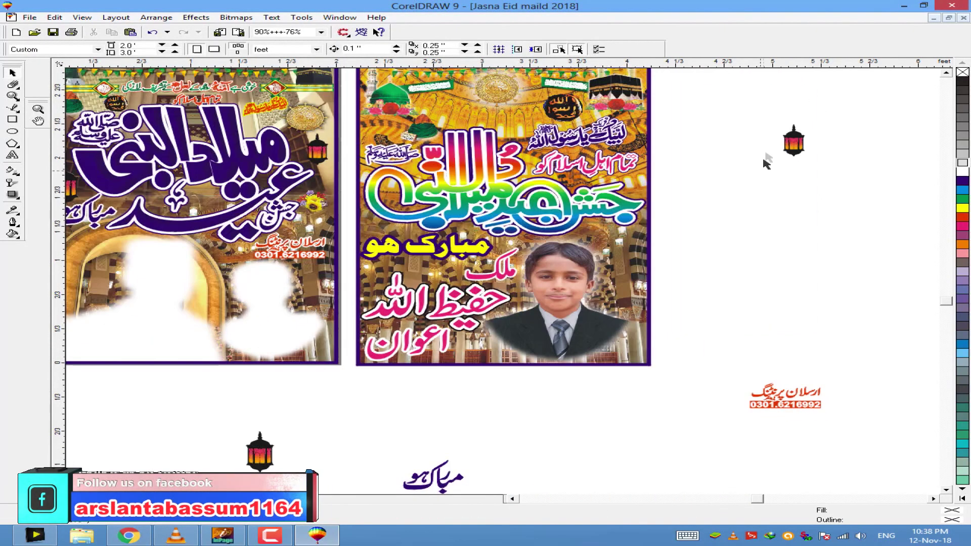
Place the lantern beside the portrait and the printing shop's contact block under مبارک ہو, reduced to about 0.41 ft wide
click(625, 249)
drag(784, 397, 433, 280)
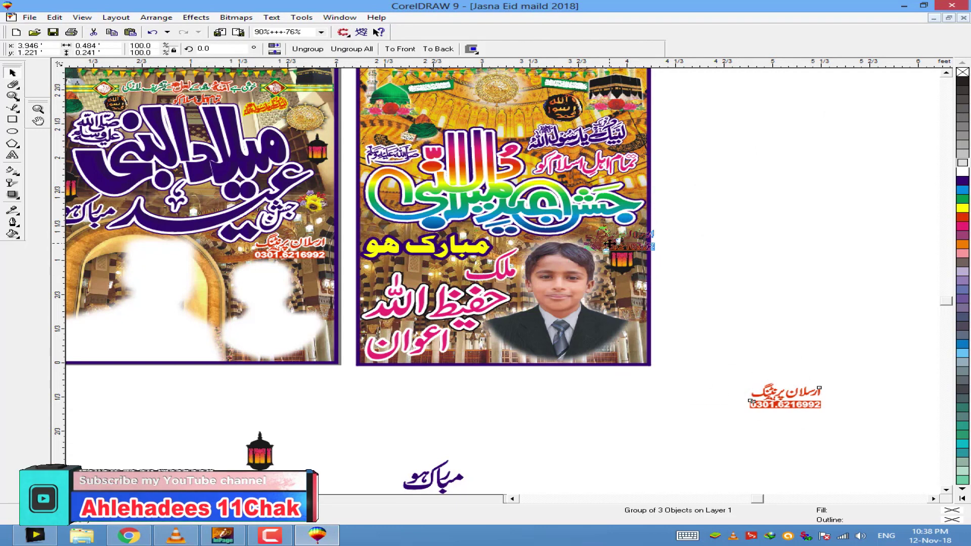
scroll(396, 293, up, 2)
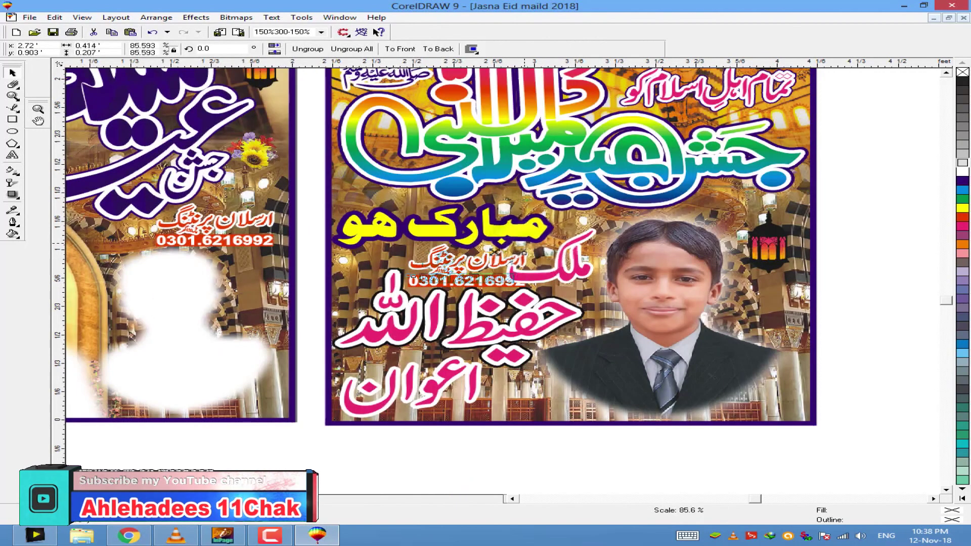
click(495, 432)
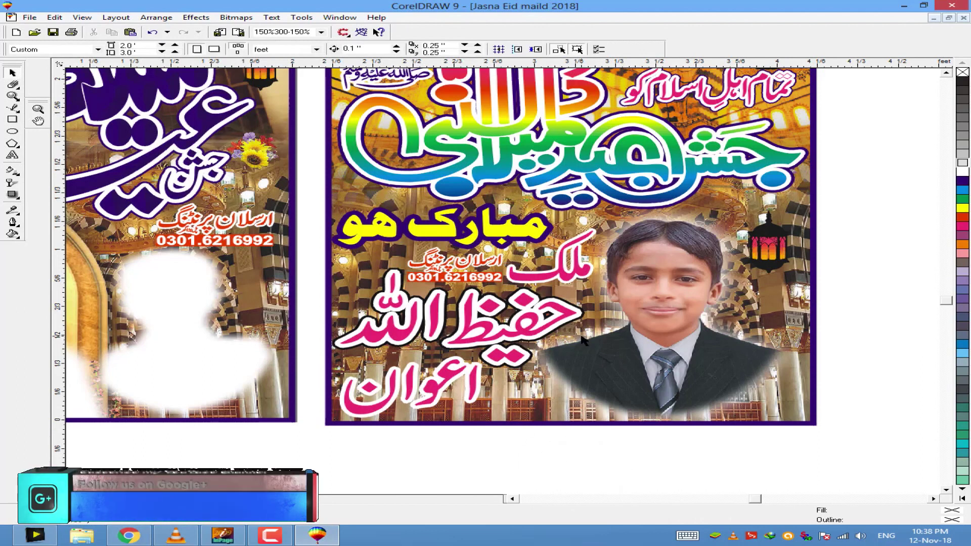
Export only the complete second poster as an LZW-compressed CMYK Color (32-bit) TIFF named "2x3=2( 12 nov)"
scroll(589, 340, down, 2)
scroll(678, 384, down, 1)
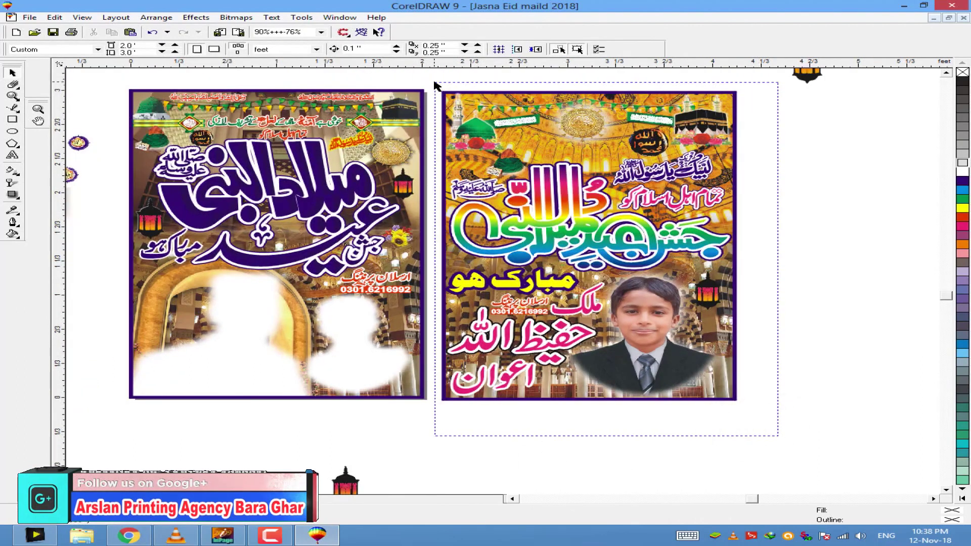
drag(778, 436, 436, 86)
key(ctrl+e)
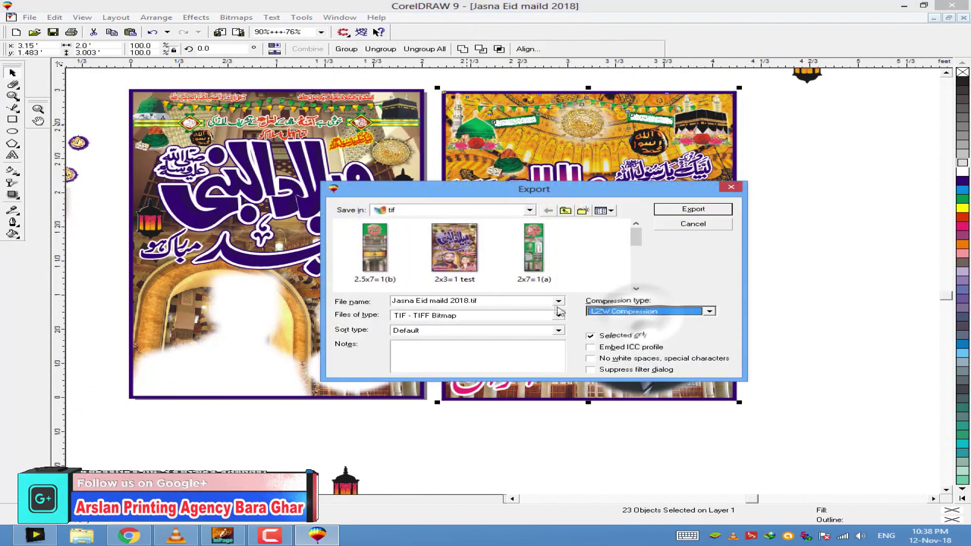
text(2x3=2)
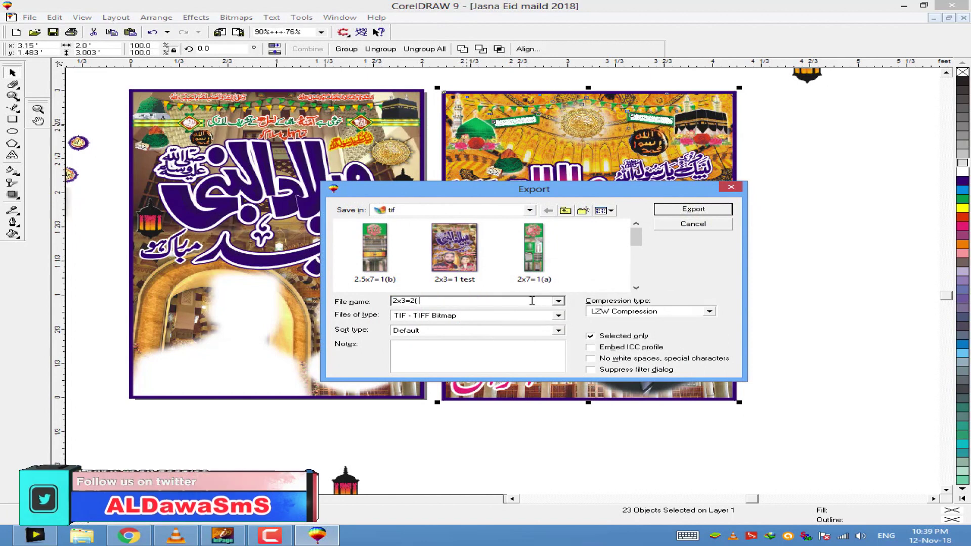
text(( 12 nov)
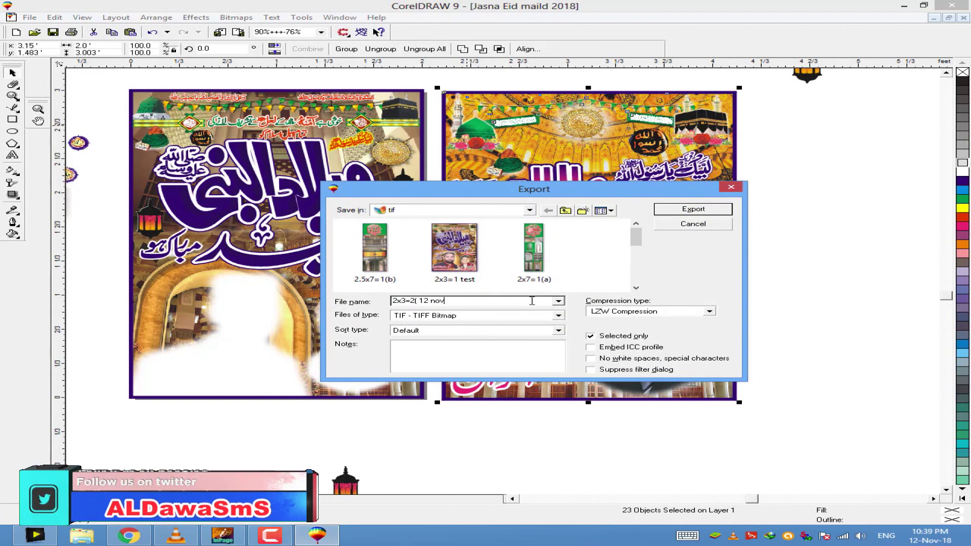
text())
key(Return)
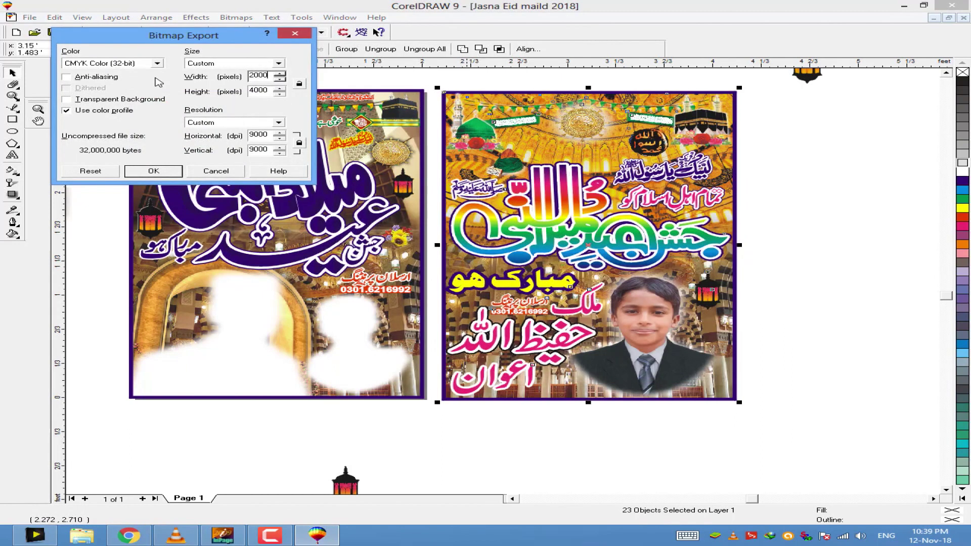
key(Return)
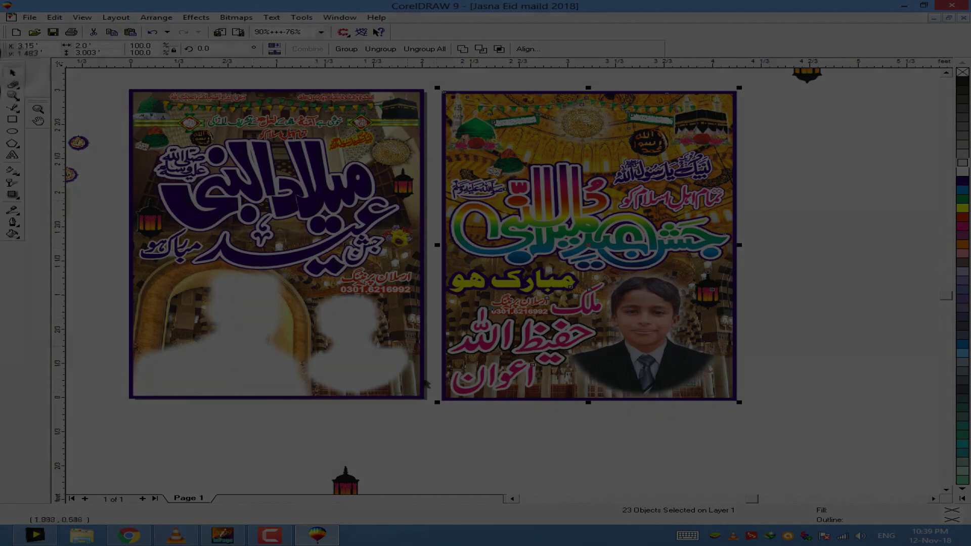
click(493, 451)
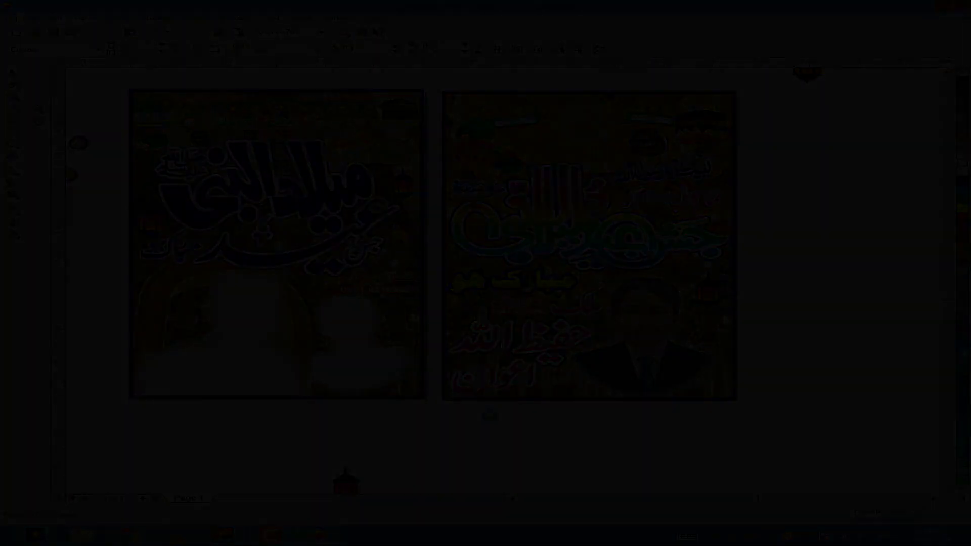